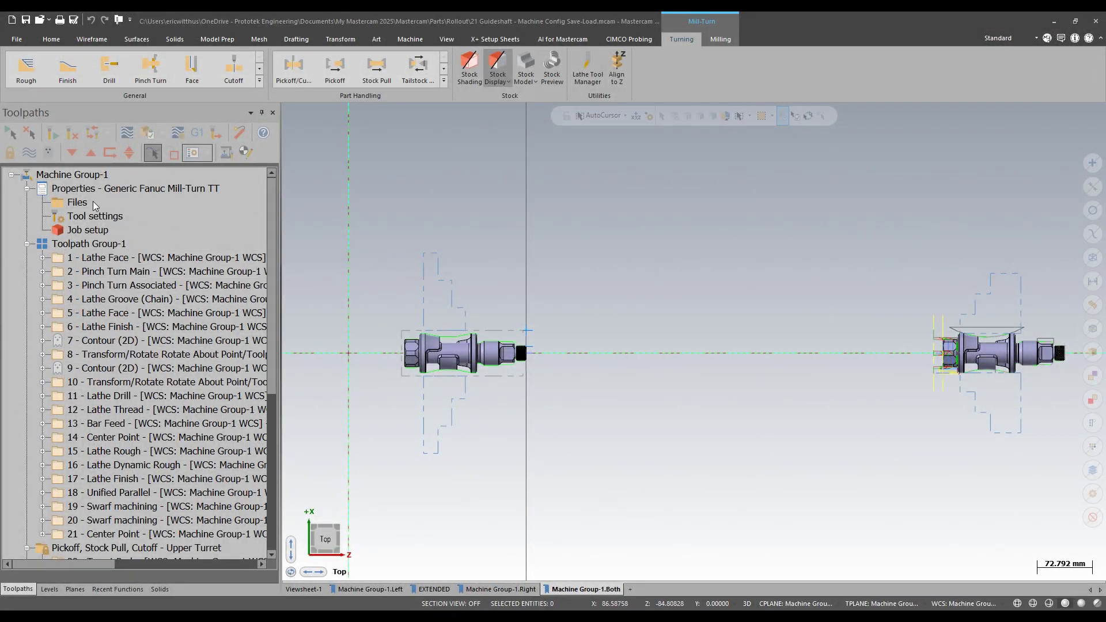
# Step: Review the machine group's tool settings and job setup properties, then close them
pyautogui.click(78, 203)
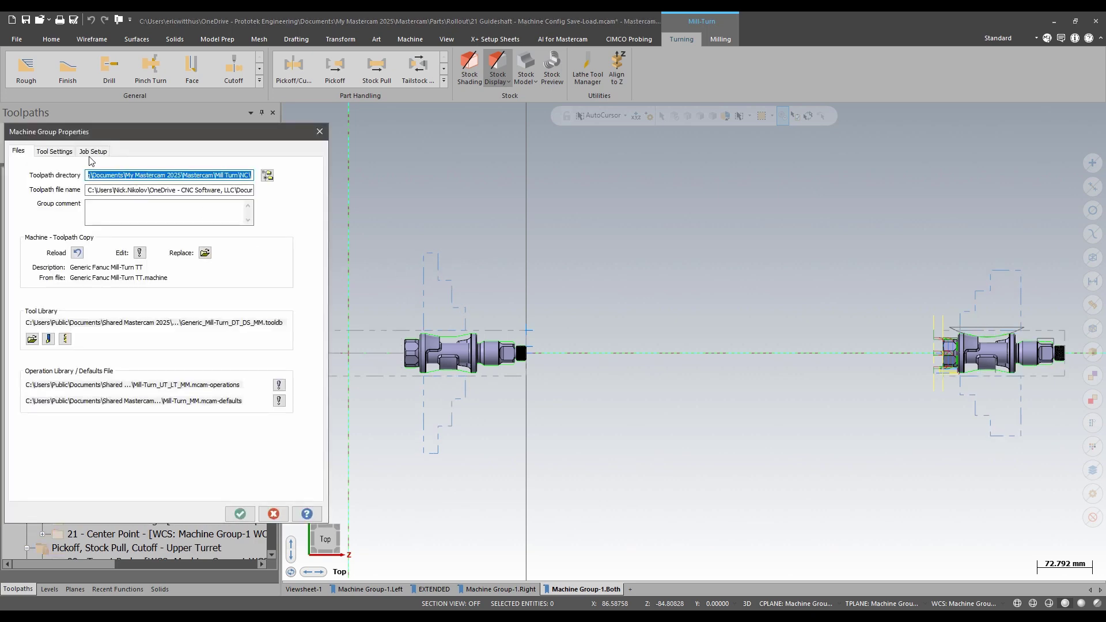
pyautogui.click(58, 151)
pyautogui.click(94, 152)
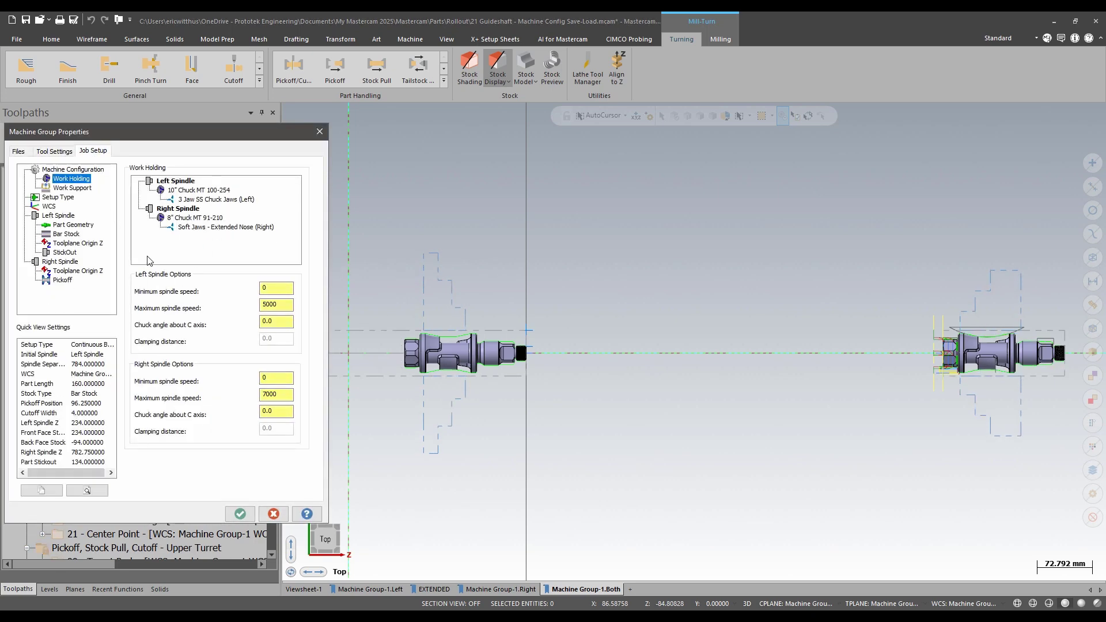
pyautogui.press('Return')
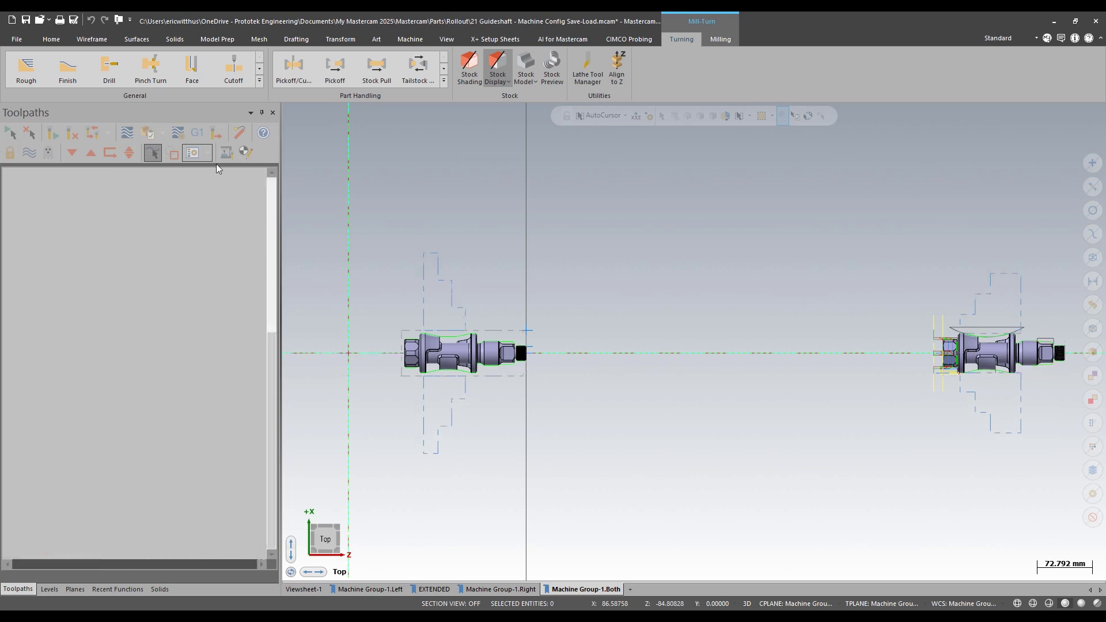
# Step: Expand both turrets and view the Upper Turret component in 3D from an oblique underside angle
pyautogui.click(231, 151)
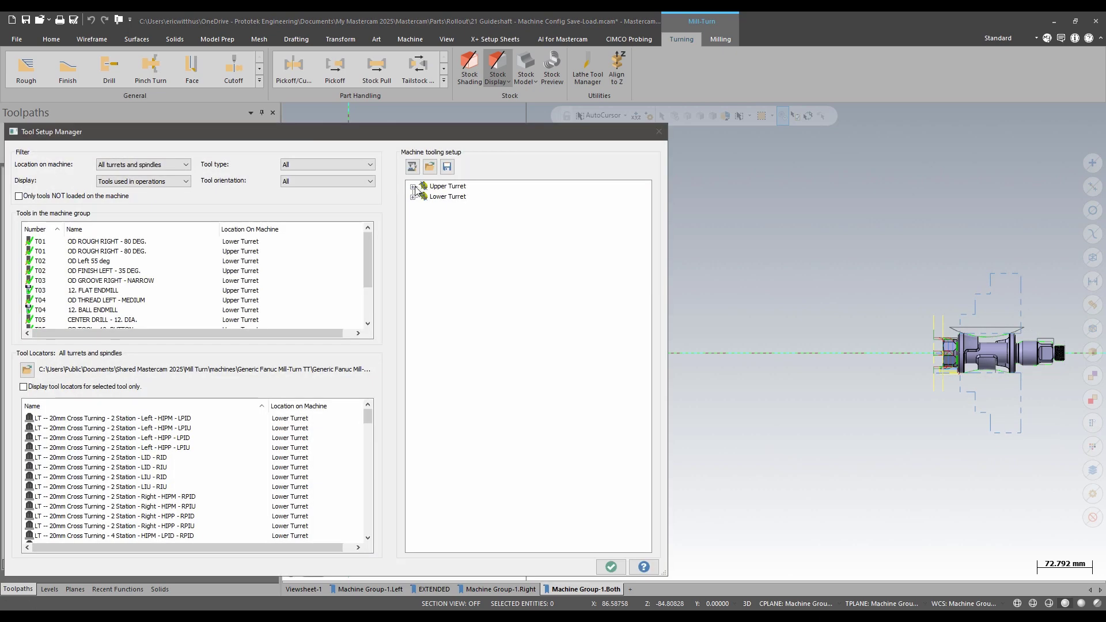
pyautogui.click(413, 186)
pyautogui.click(413, 322)
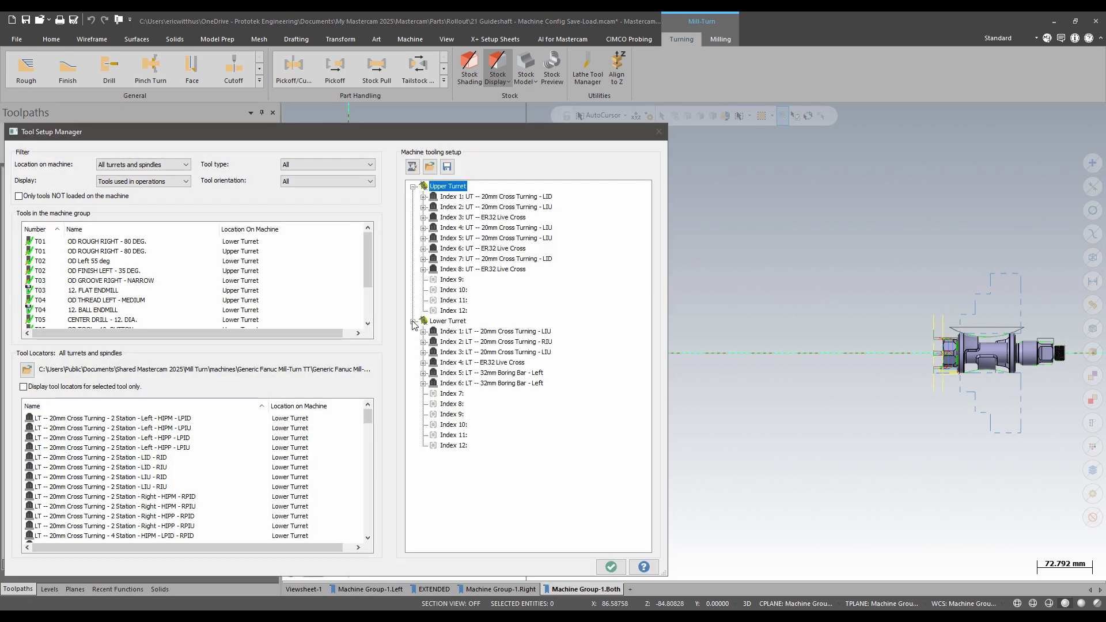
pyautogui.rightClick(452, 189)
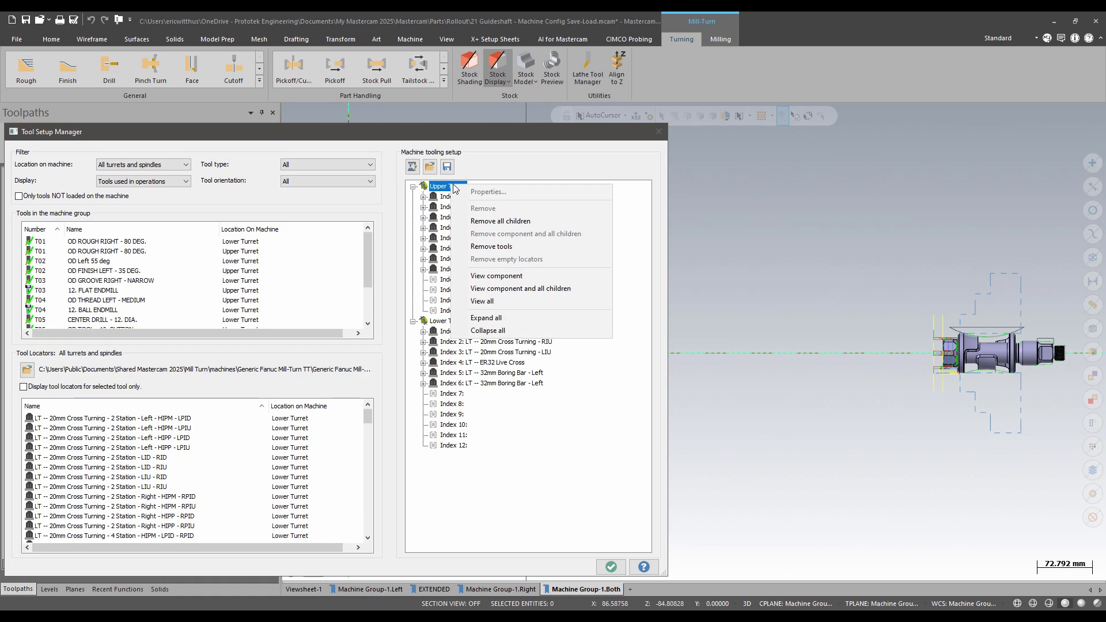
pyautogui.click(518, 294)
pyautogui.moveTo(698, 342); pyautogui.dragTo(605, 437, button='middle')
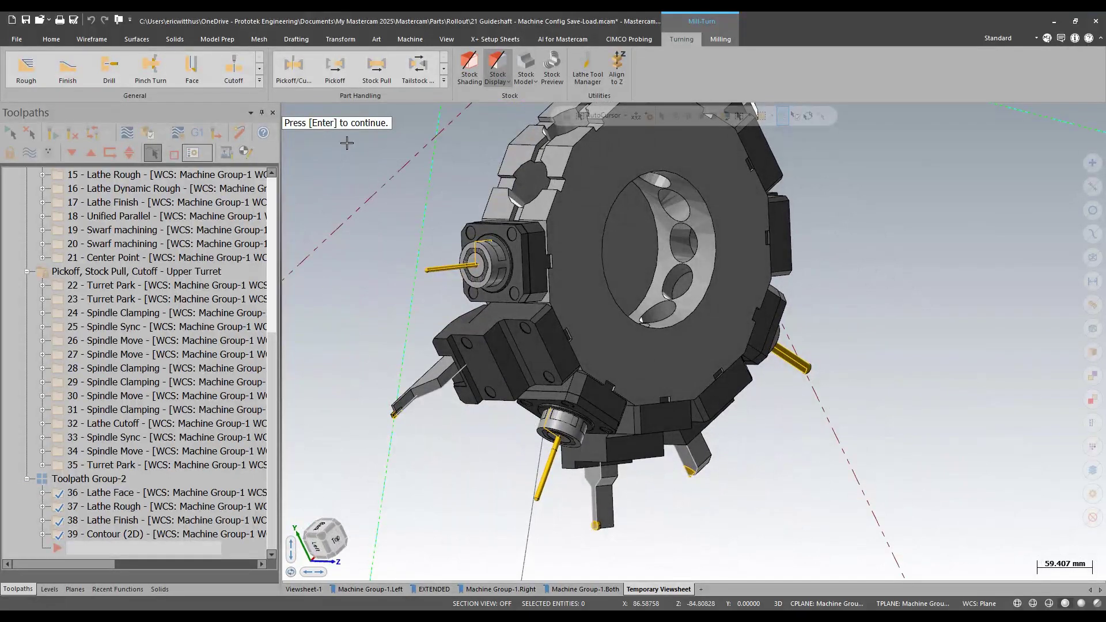
pyautogui.press('Return')
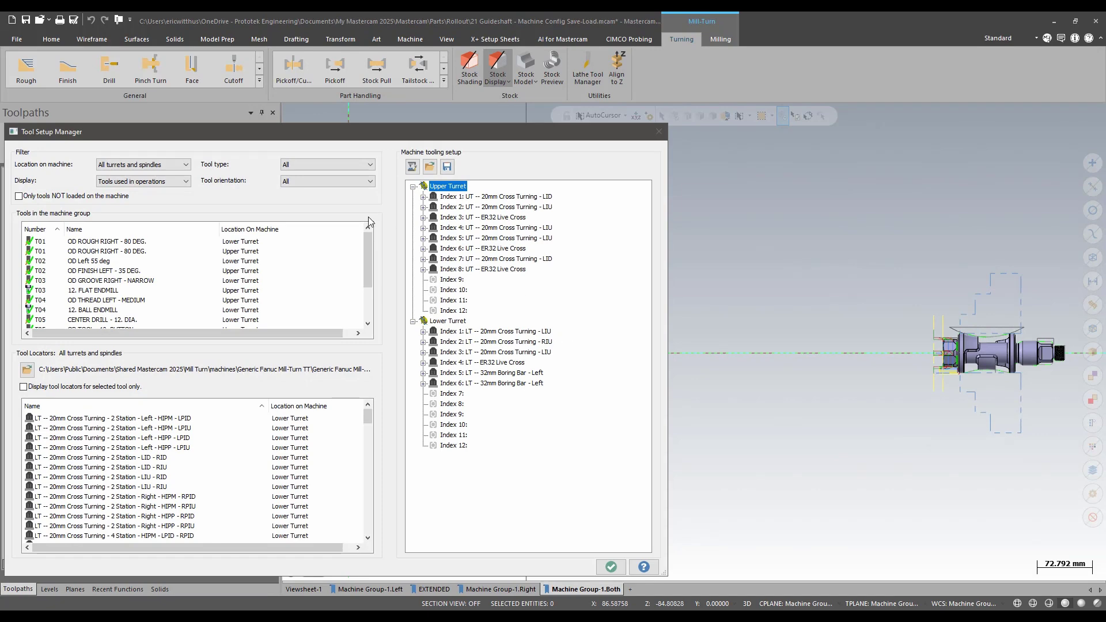
pyautogui.click(661, 132)
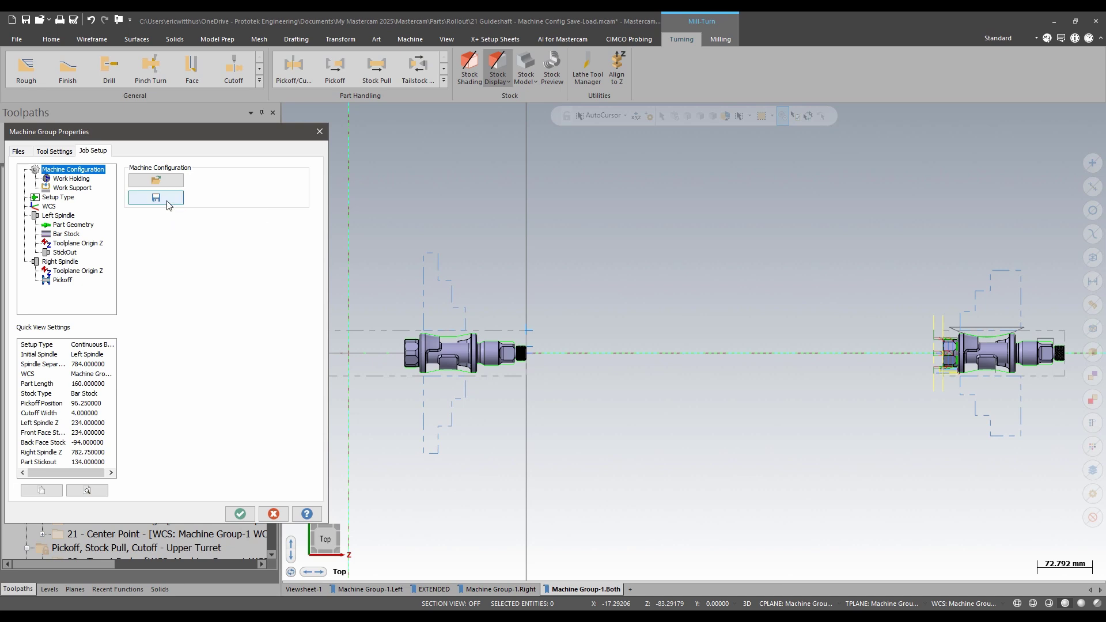
# Step: Export the Job Setup machine configuration to the Mill Turn folder as file config1
pyautogui.click(167, 200)
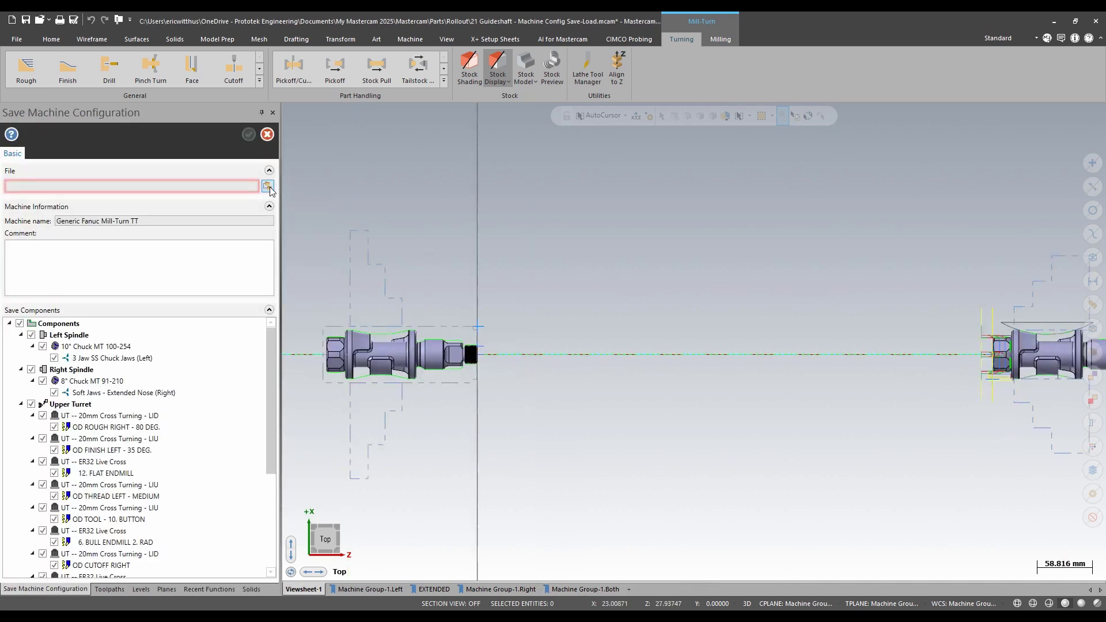
pyautogui.click(269, 187)
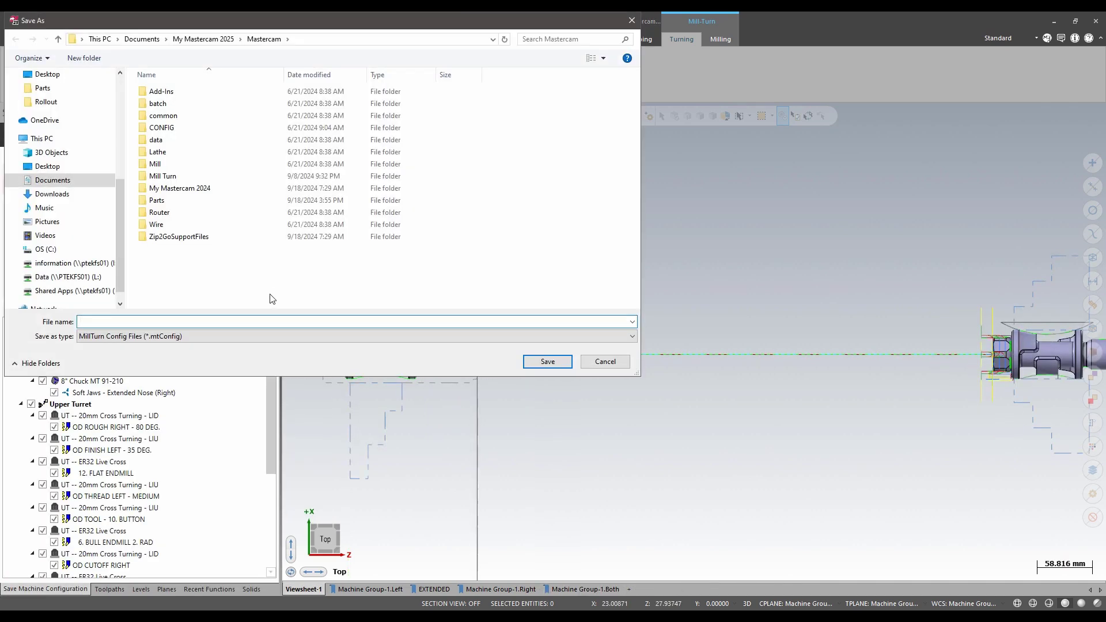
pyautogui.doubleClick(163, 176)
pyautogui.write('config1')
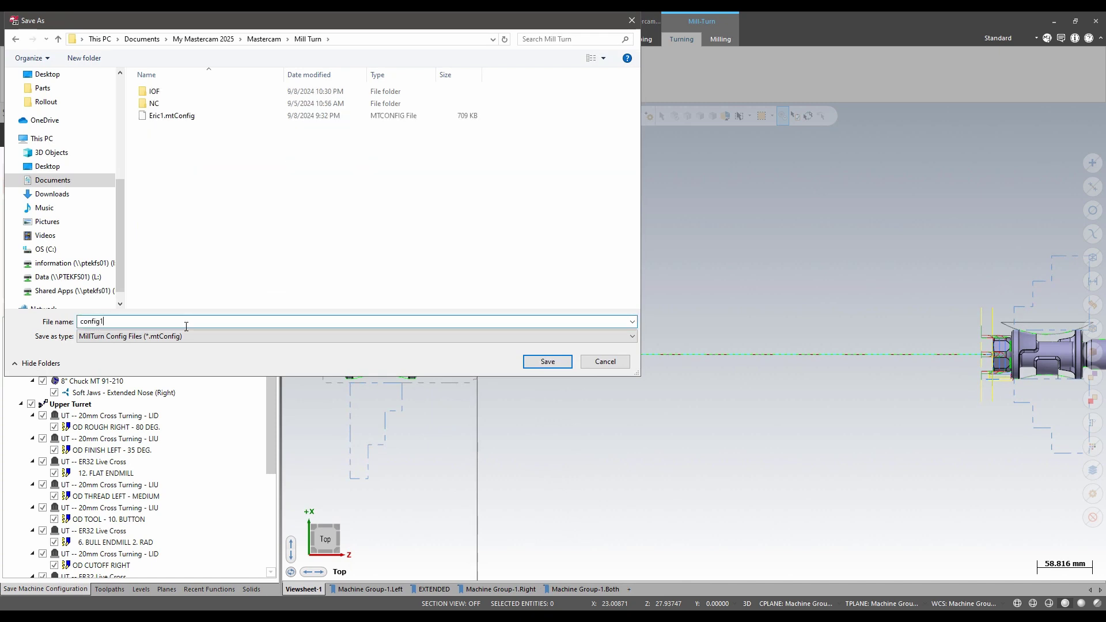
pyautogui.click(536, 362)
pyautogui.scroll(-2, 102, 466)
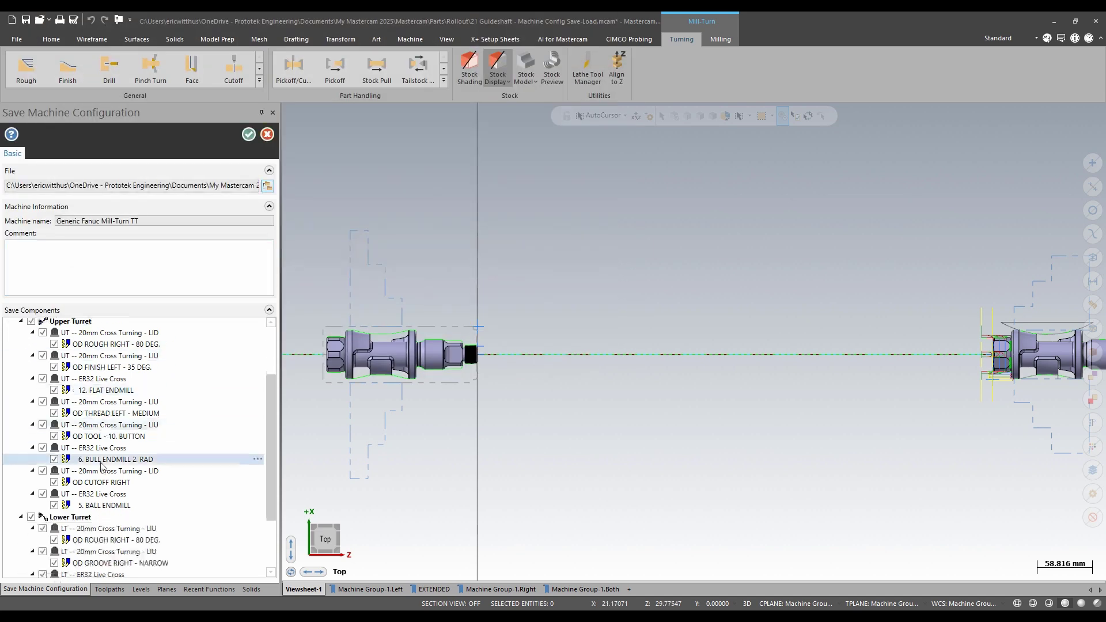
pyautogui.scroll(-2, 101, 466)
pyautogui.scroll(5, 98, 484)
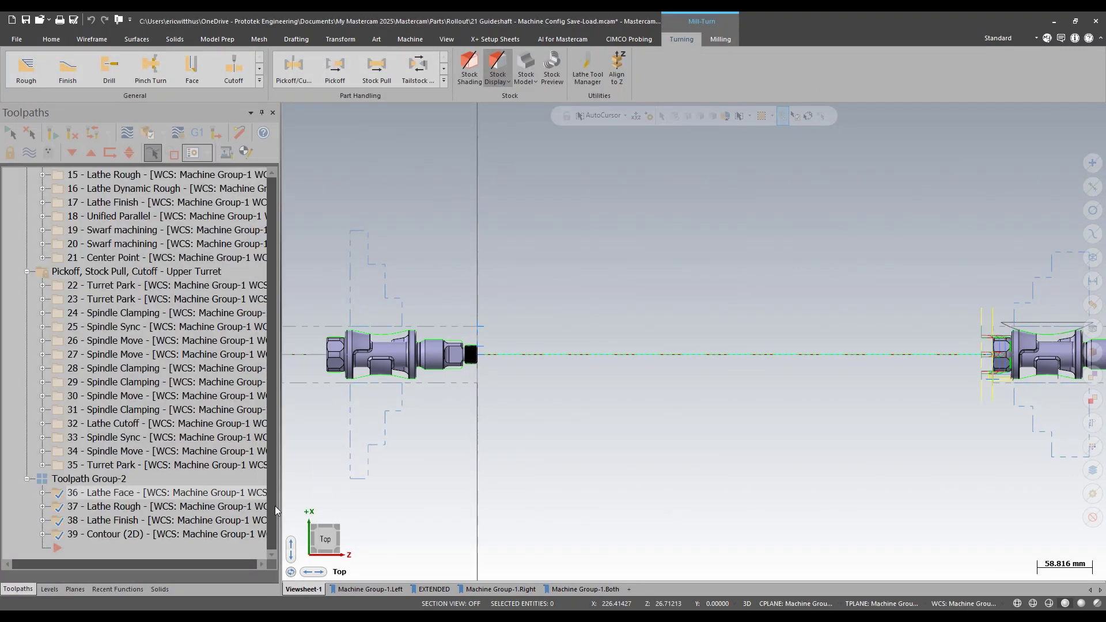
# Step: Open the 22 Banjo Bolt part, discarding unsaved changes to the guideshaft file
pyautogui.click(41, 23)
pyautogui.click(98, 33)
pyautogui.doubleClick(231, 403)
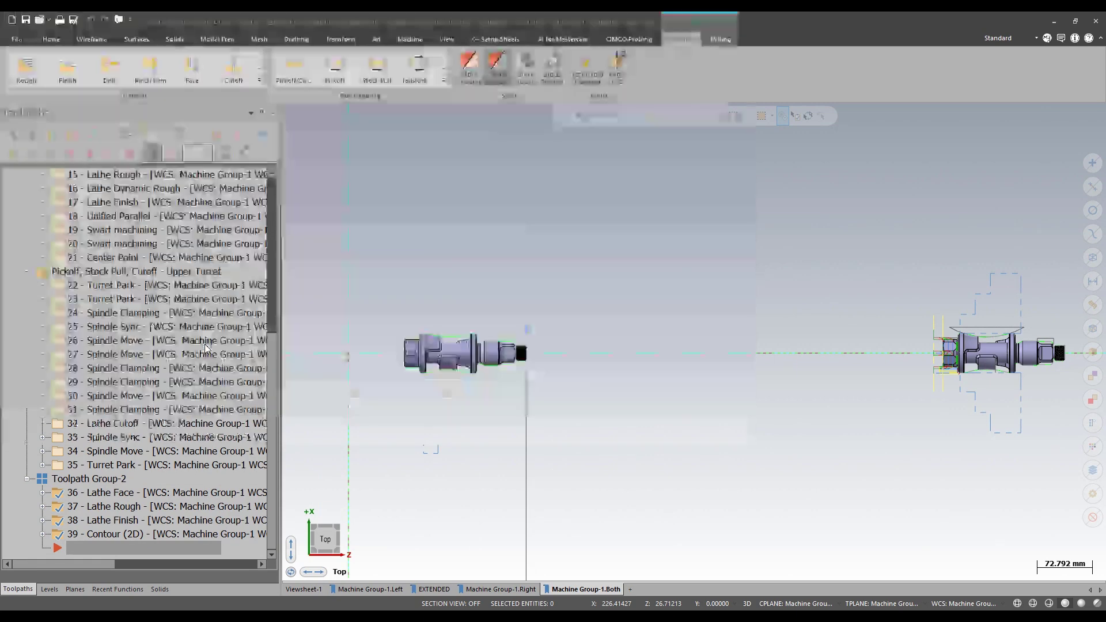
pyautogui.click(577, 339)
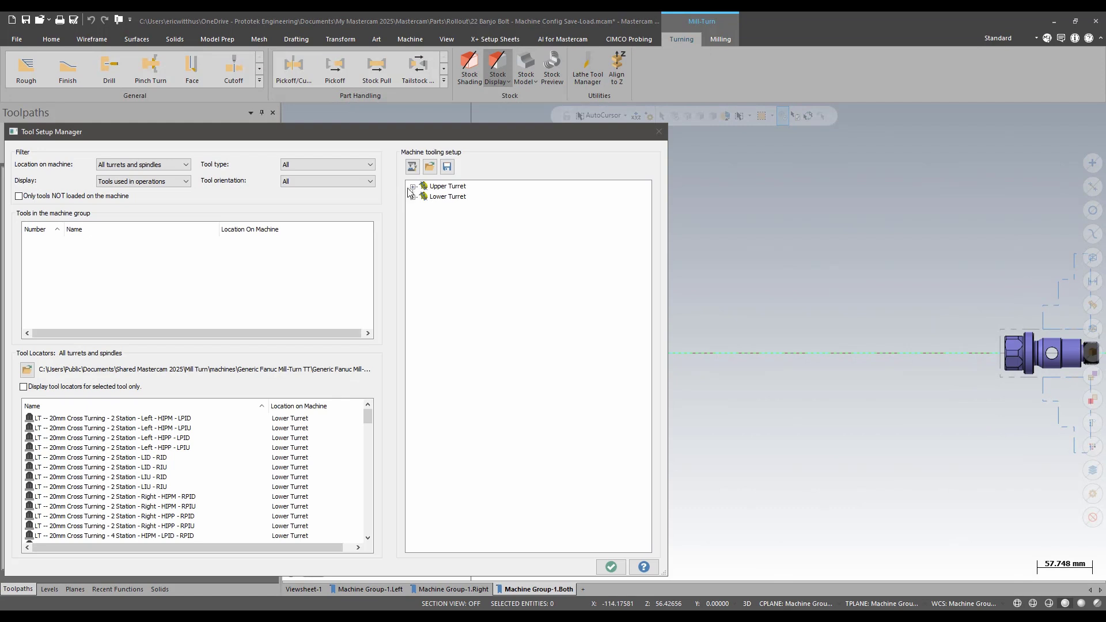
# Step: Check the upper turret in the Tool Setup Manager, then open the machine group's job setup
pyautogui.doubleClick(443, 186)
pyautogui.doubleClick(438, 187)
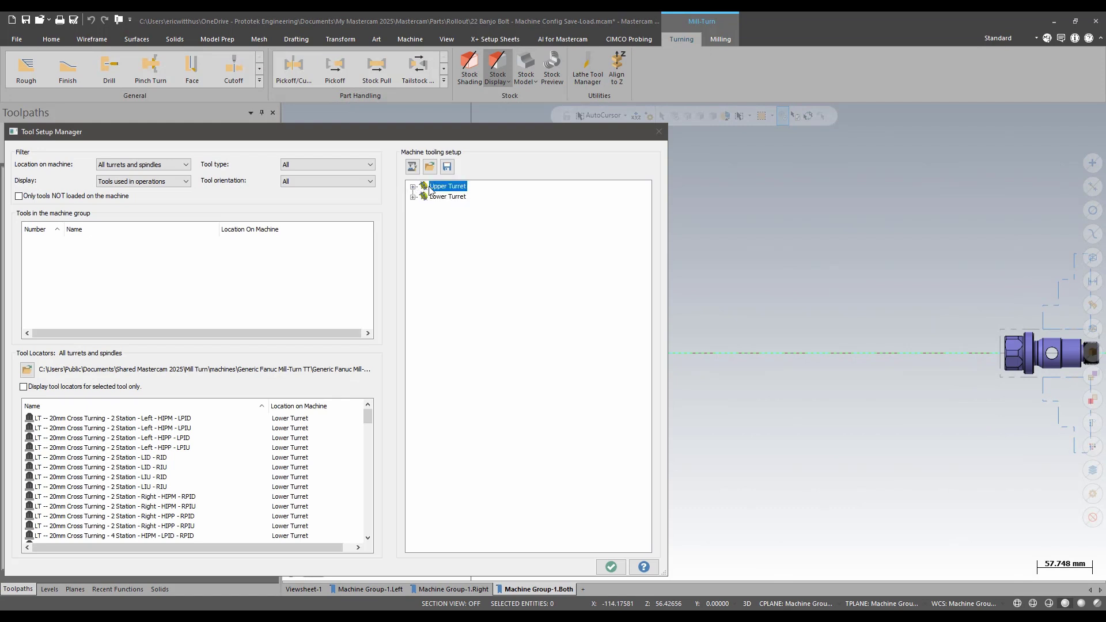
pyautogui.click(611, 567)
pyautogui.click(81, 230)
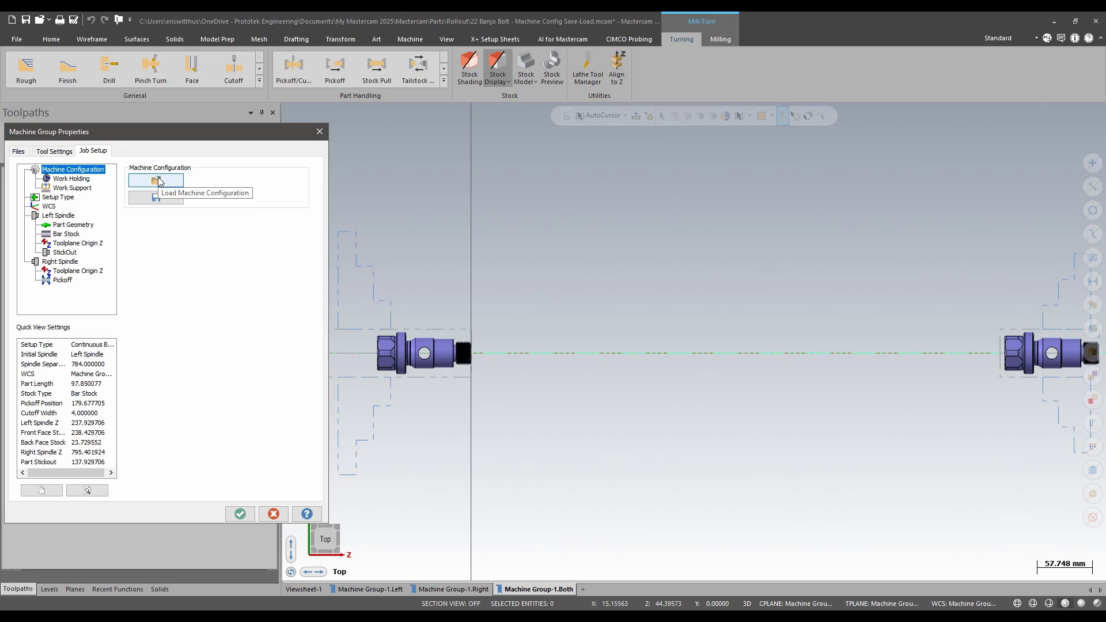
# Step: Review the current work holding, then load the config1.mtConfig machine configuration file
pyautogui.press('Down')
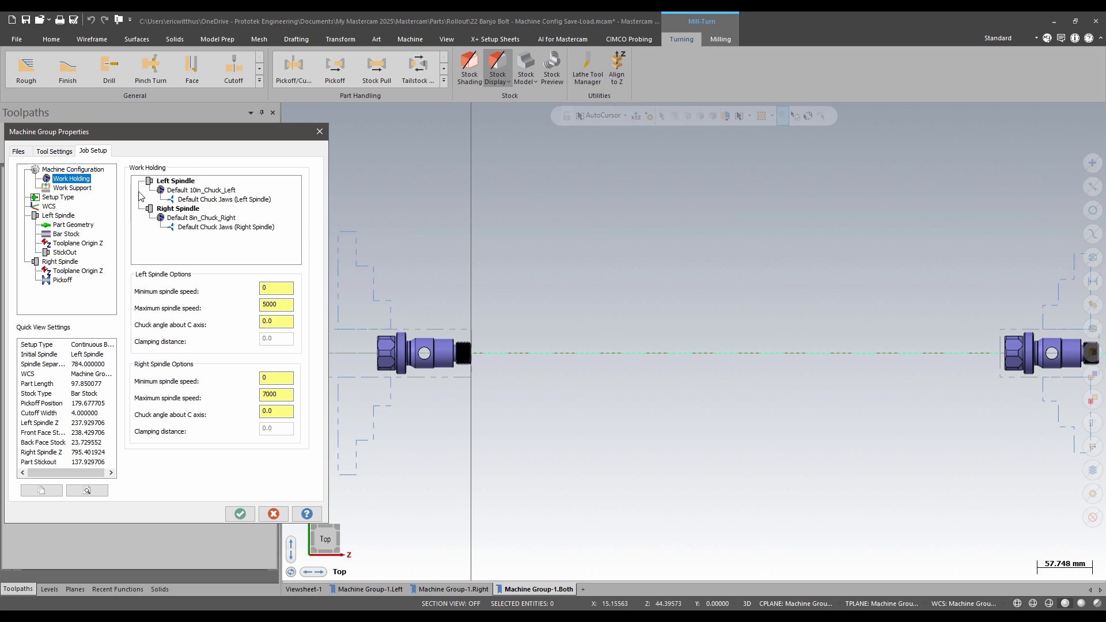
pyautogui.press('Up')
pyautogui.click(167, 183)
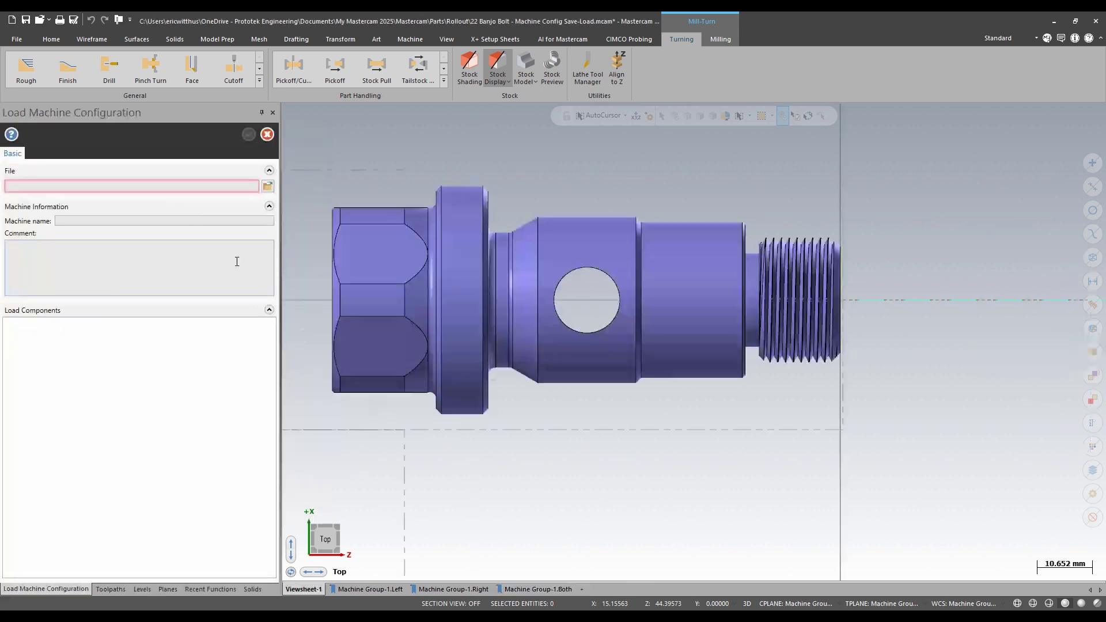
pyautogui.click(268, 190)
pyautogui.click(213, 116)
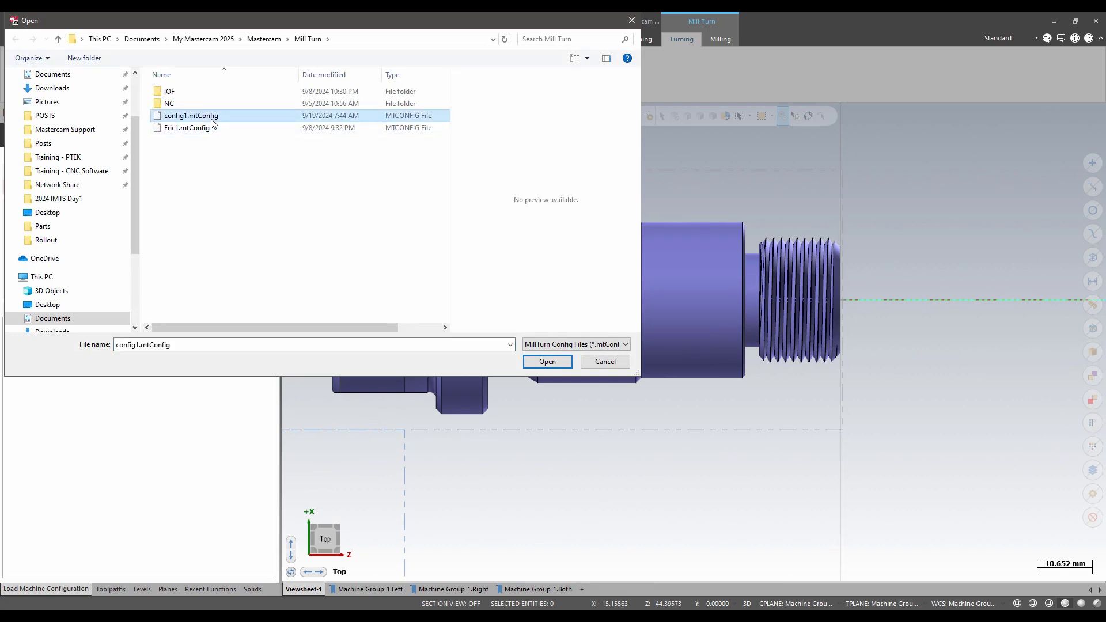
pyautogui.click(548, 361)
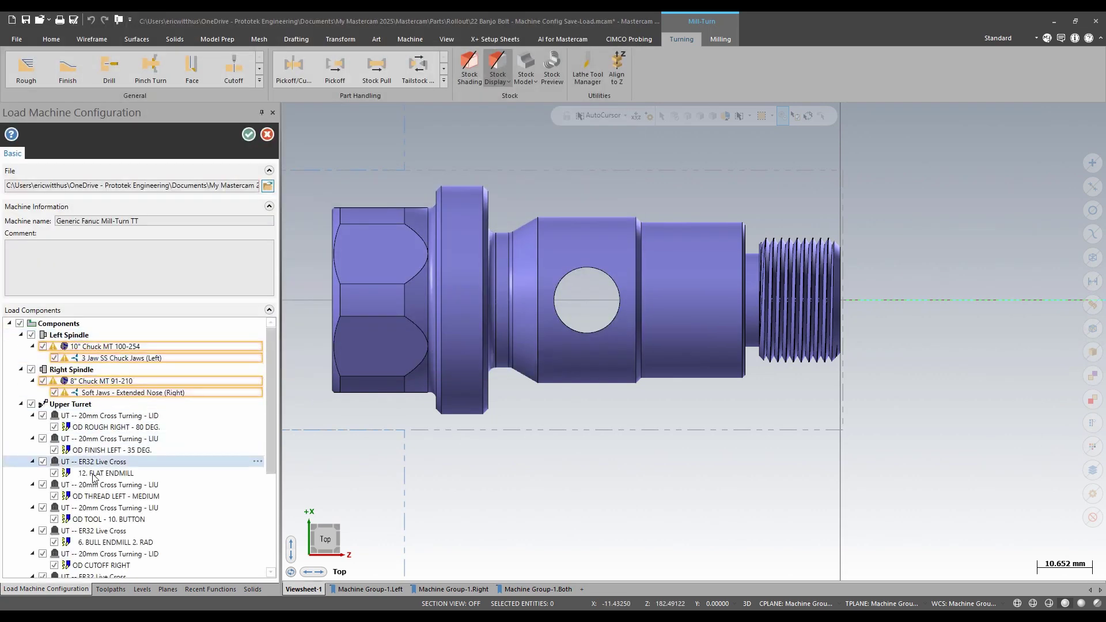
# Step: Accept the loaded components, confirm replacing the existing chucks and jaws, and verify Work Holding
pyautogui.scroll(-5, 96, 505)
pyautogui.scroll(5, 96, 505)
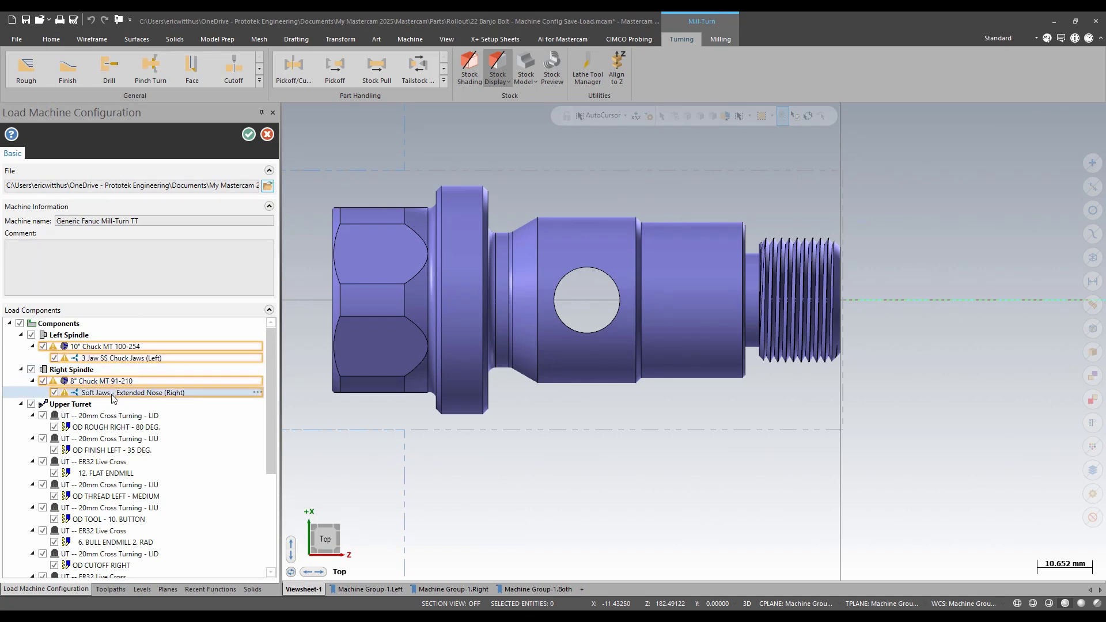
pyautogui.click(249, 135)
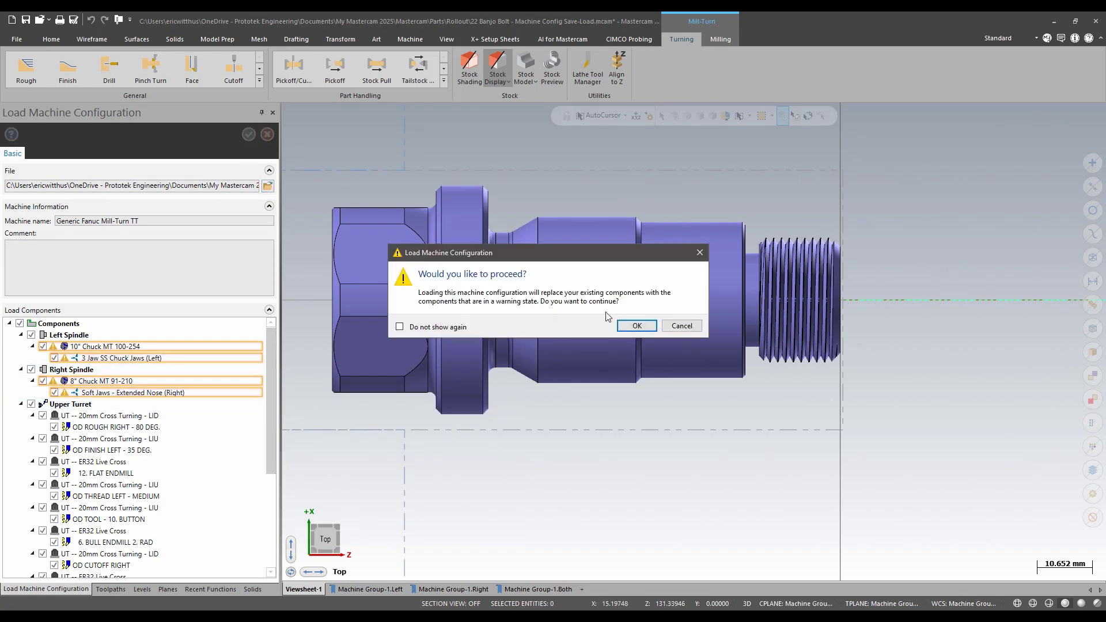
pyautogui.click(637, 325)
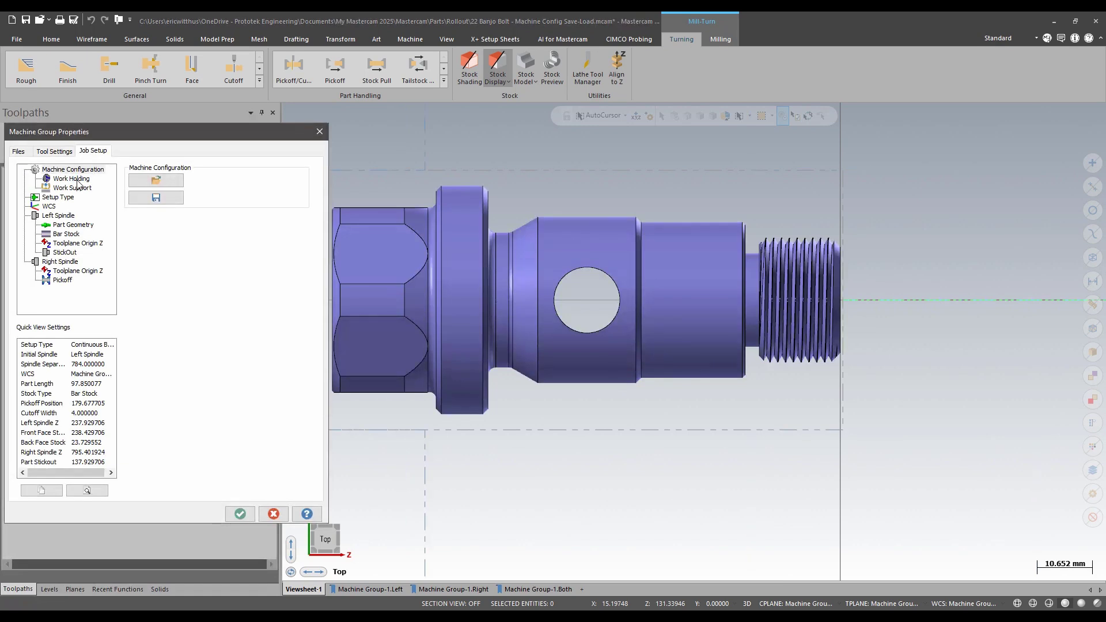
pyautogui.click(75, 179)
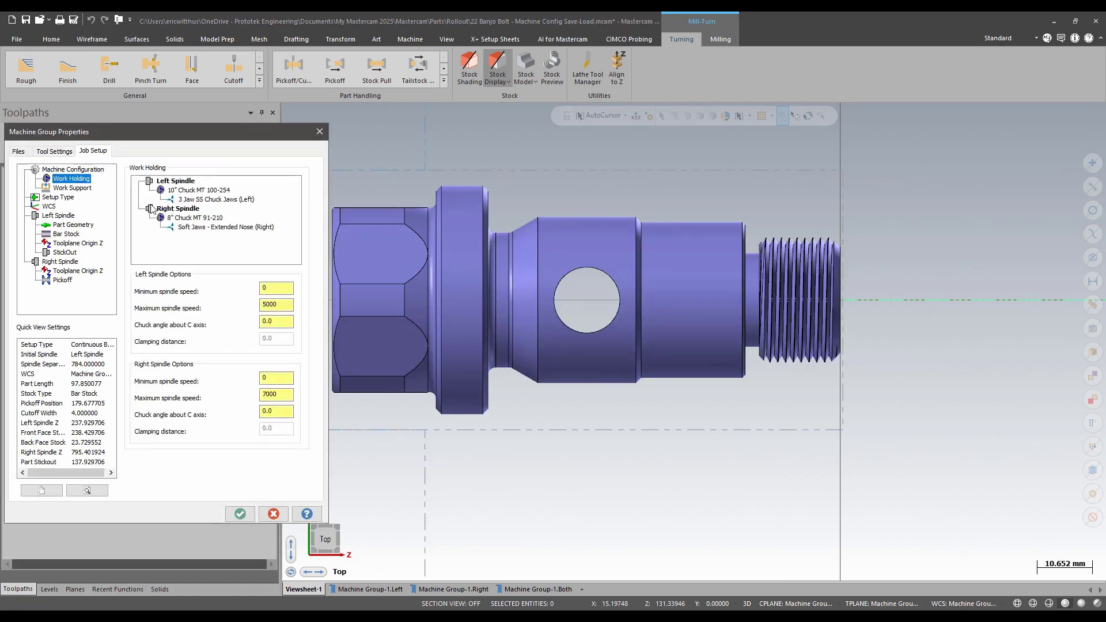
pyautogui.click(286, 518)
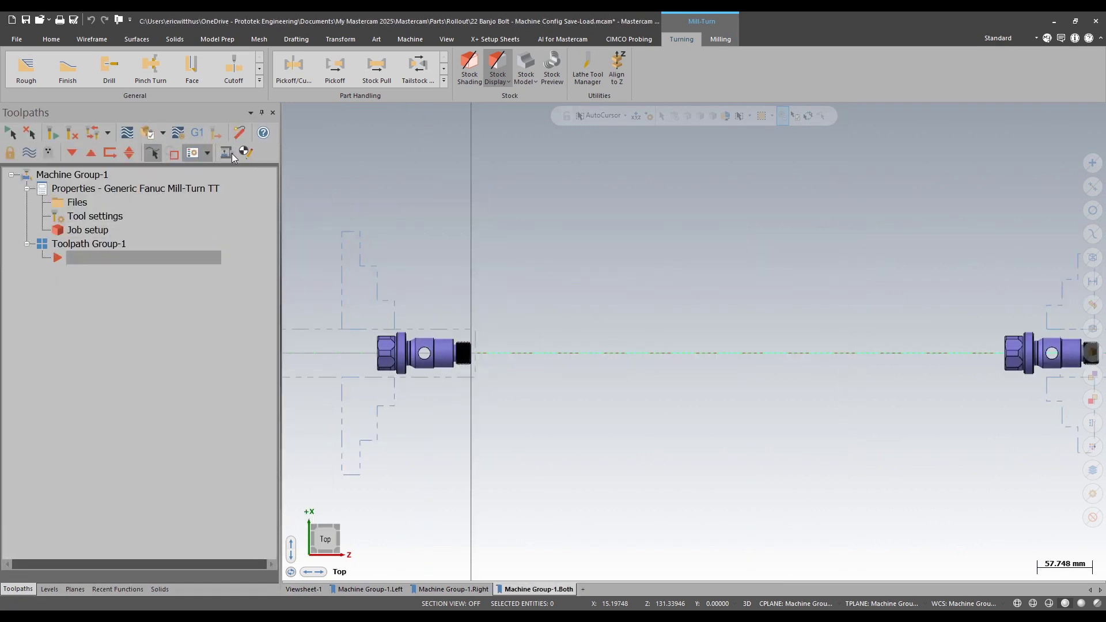
# Step: Display the Upper Turret with all its tools on its own, orbited into 3D
pyautogui.click(230, 153)
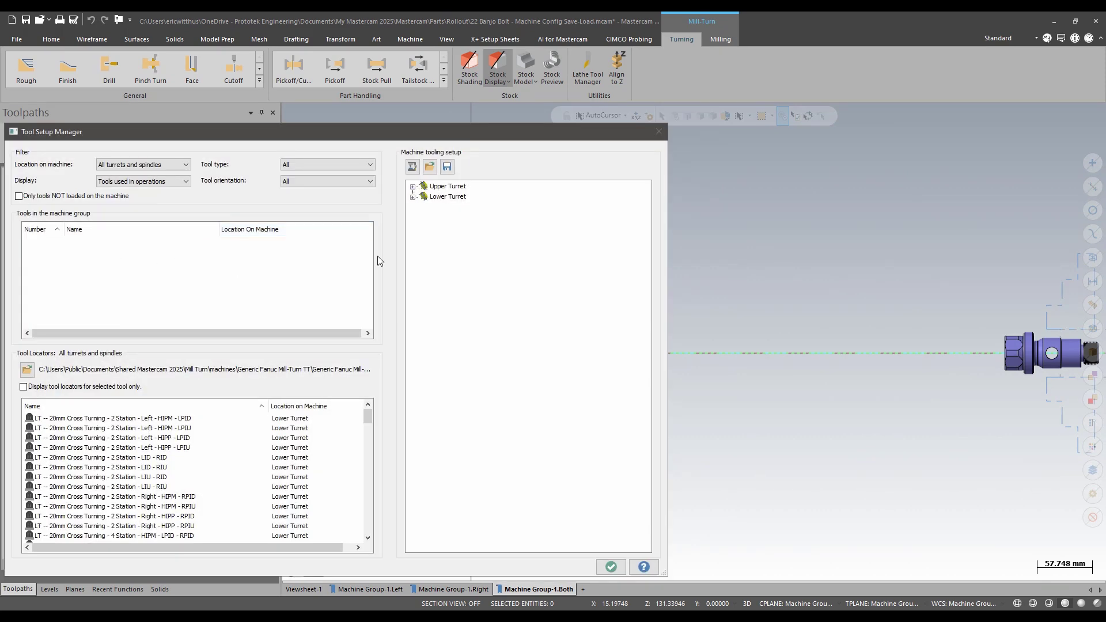
pyautogui.click(413, 186)
pyautogui.click(413, 321)
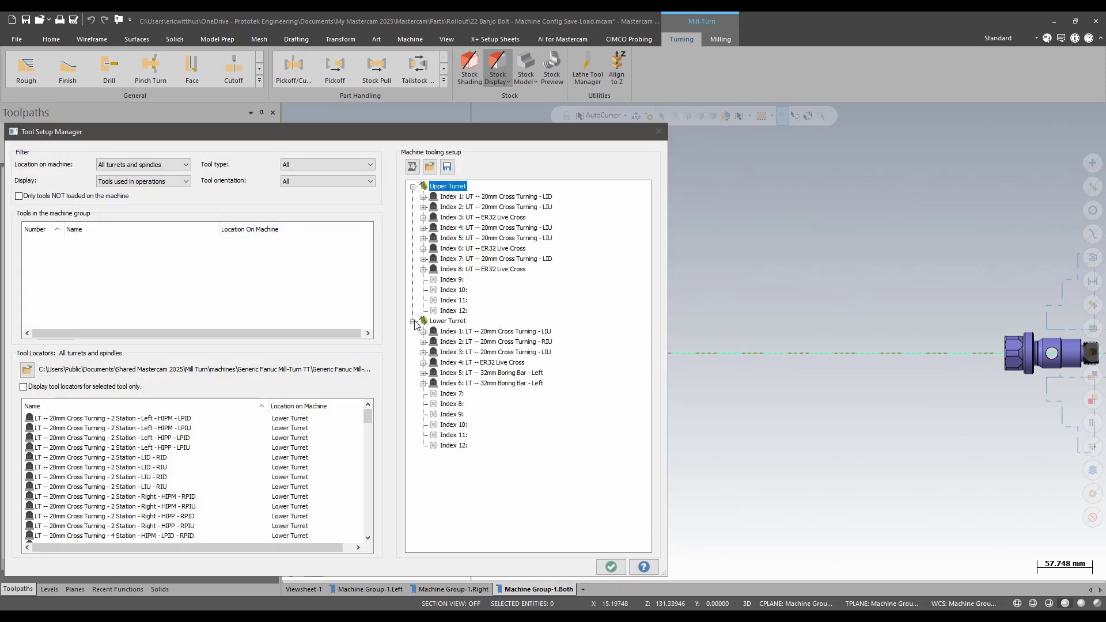
pyautogui.rightClick(464, 192)
pyautogui.click(555, 291)
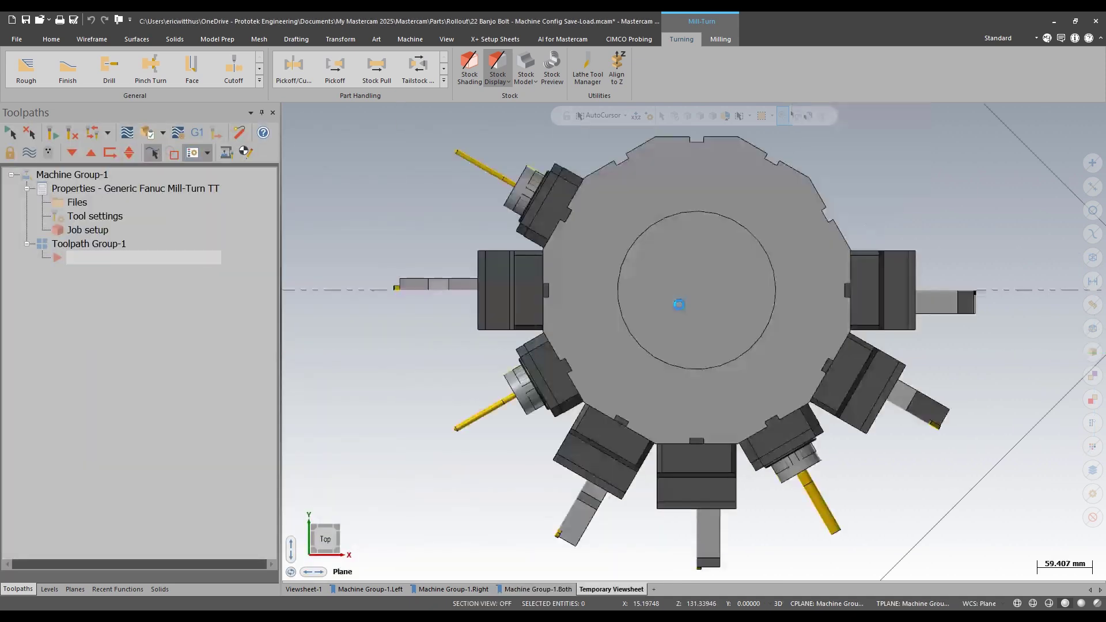
pyautogui.moveTo(597, 284); pyautogui.dragTo(918, 294, button='middle')
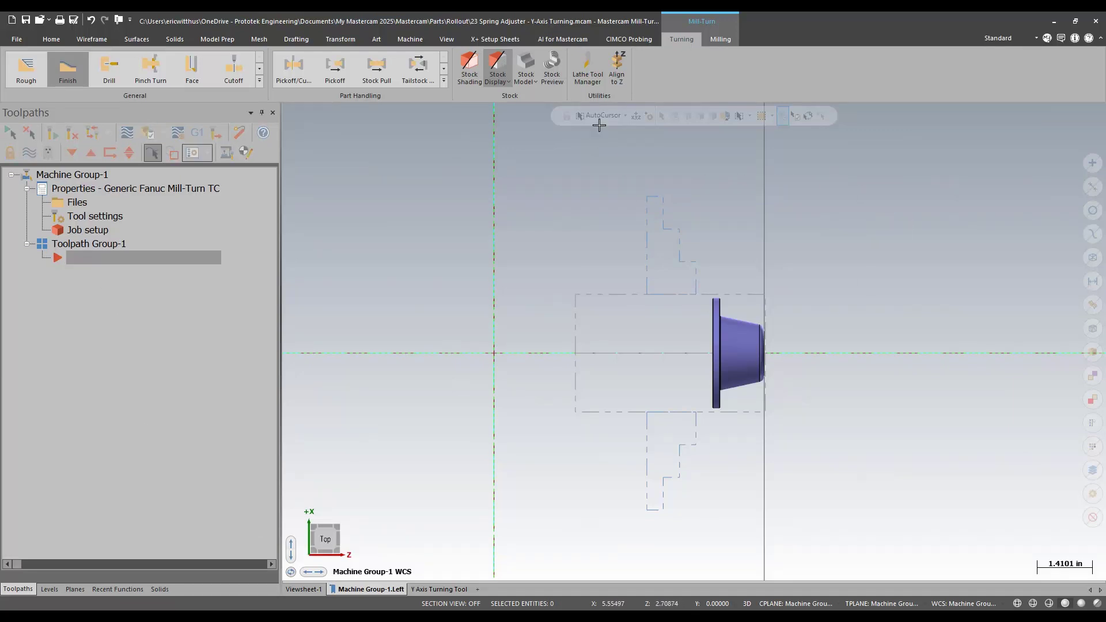
# Step: Edit T0201 3D Lathe Tool-8 and accept its holder settings with Y-axis cutting enabled
pyautogui.click(587, 68)
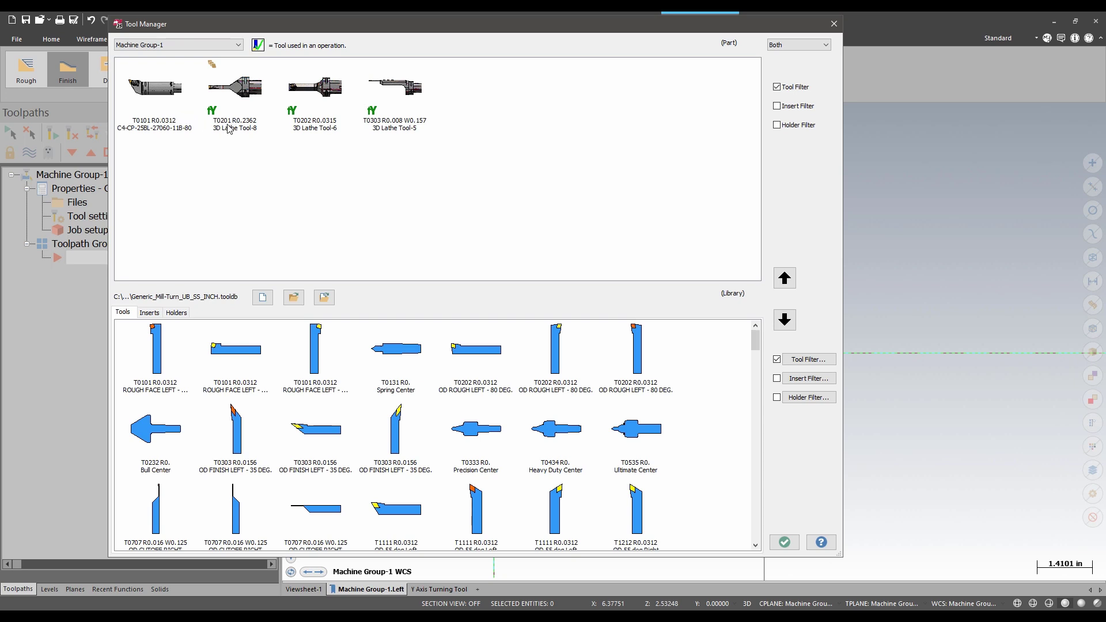
pyautogui.rightClick(249, 94)
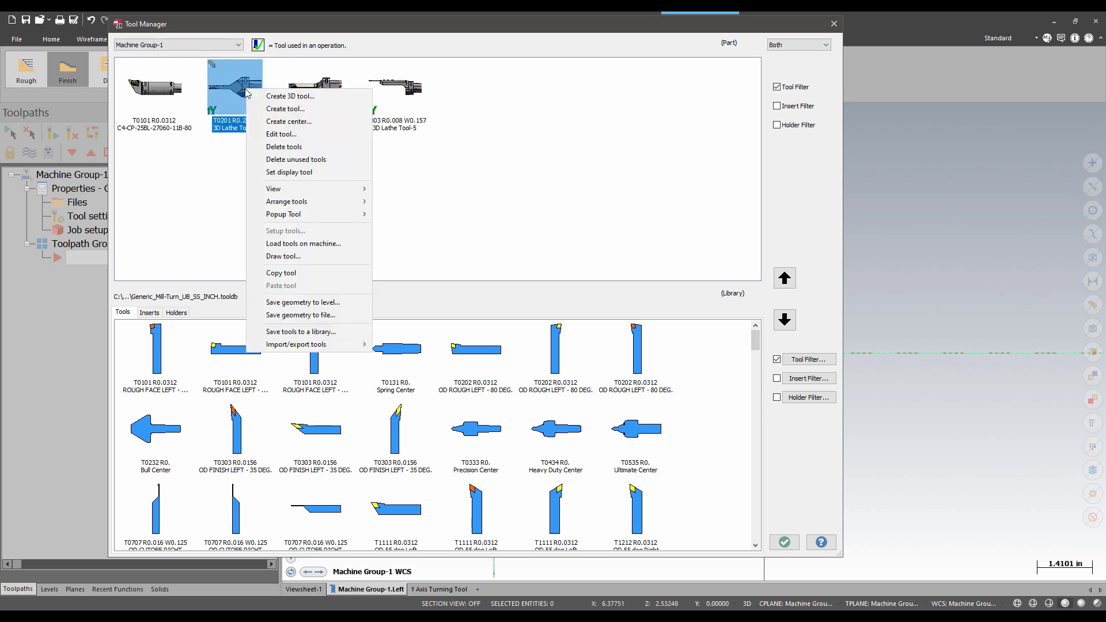
pyautogui.click(283, 134)
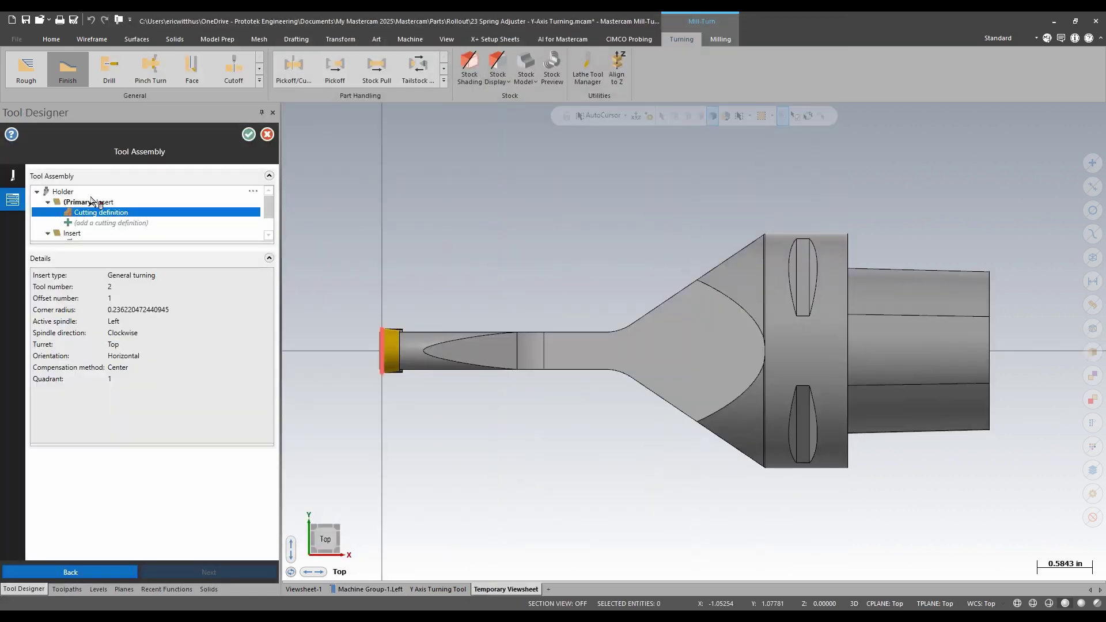
pyautogui.rightClick(69, 193)
pyautogui.press('Escape')
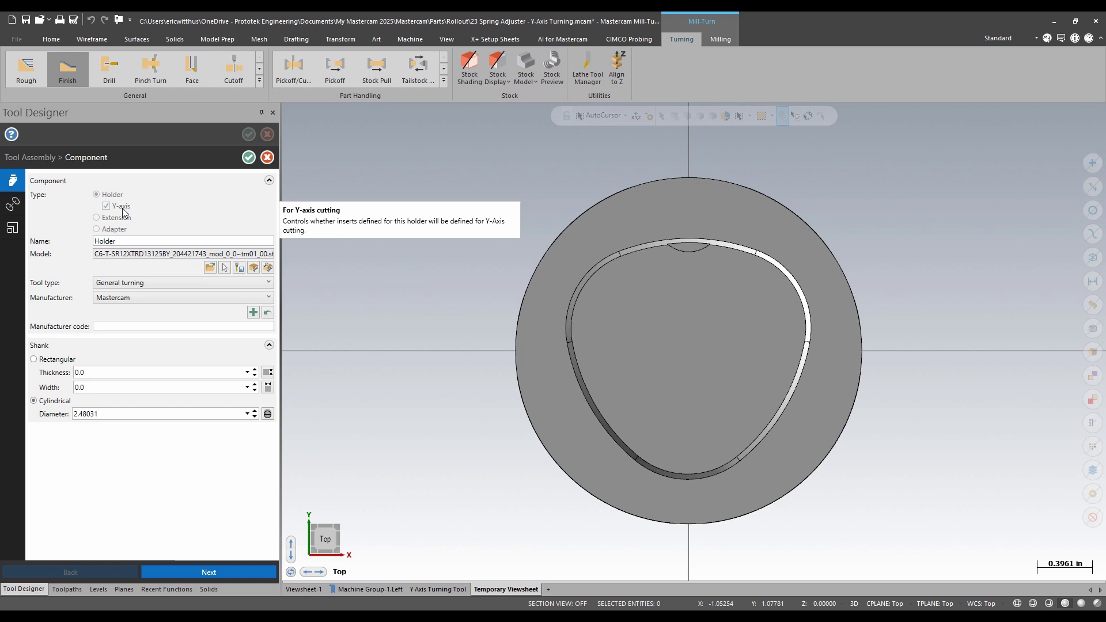
pyautogui.click(250, 158)
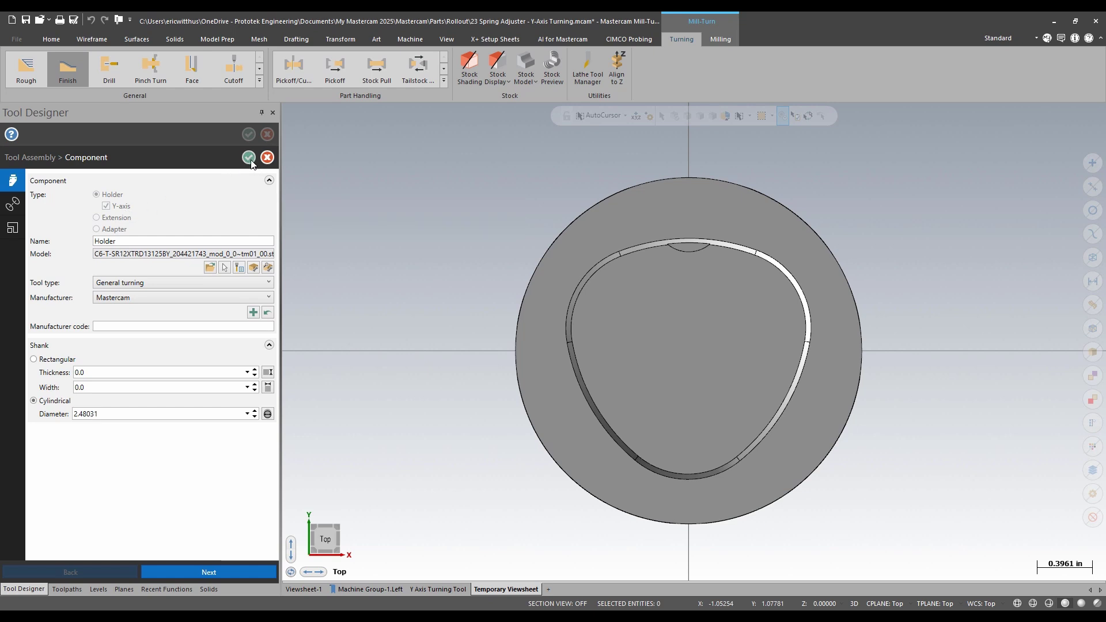
pyautogui.click(248, 134)
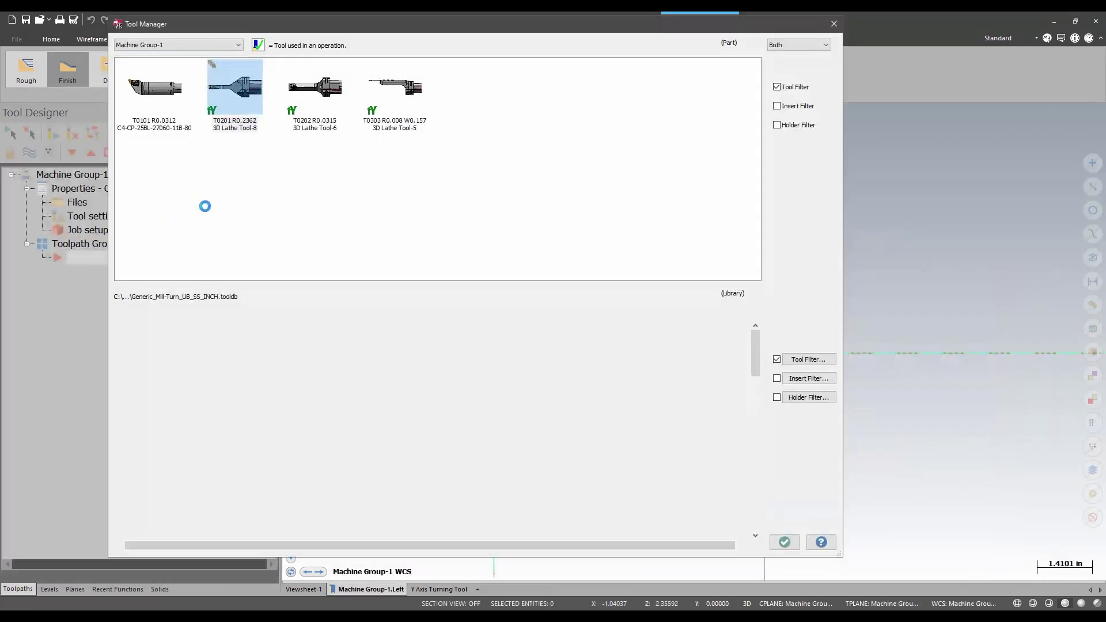
pyautogui.click(784, 542)
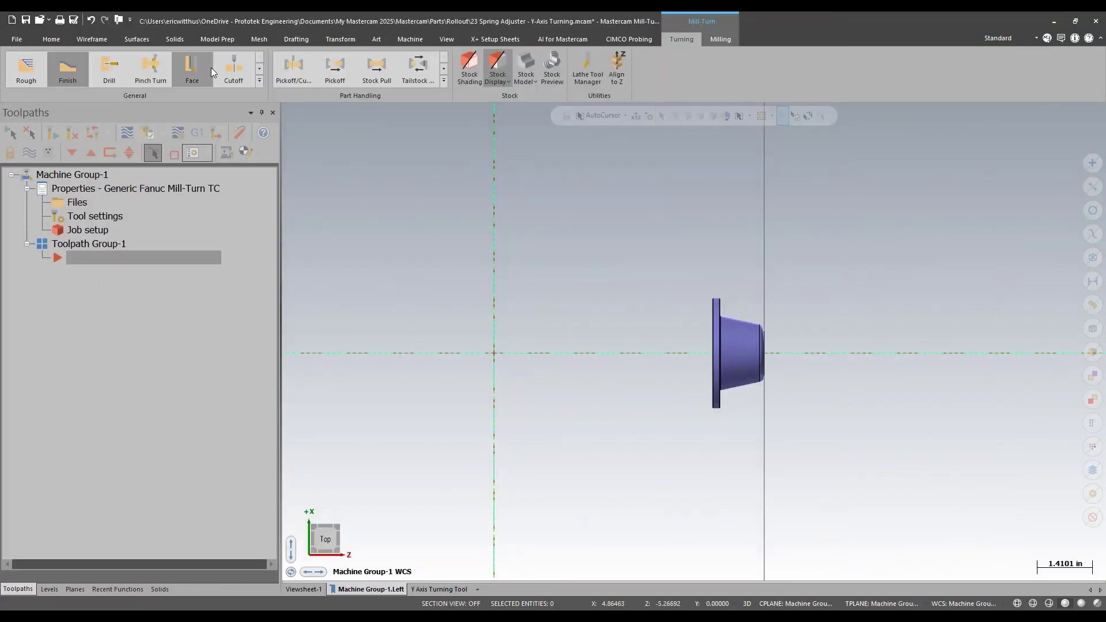
# Step: Create a Lathe Face toolpath with the T0101 boring bar at a 90° B angle and 0.003 feed
pyautogui.click(191, 70)
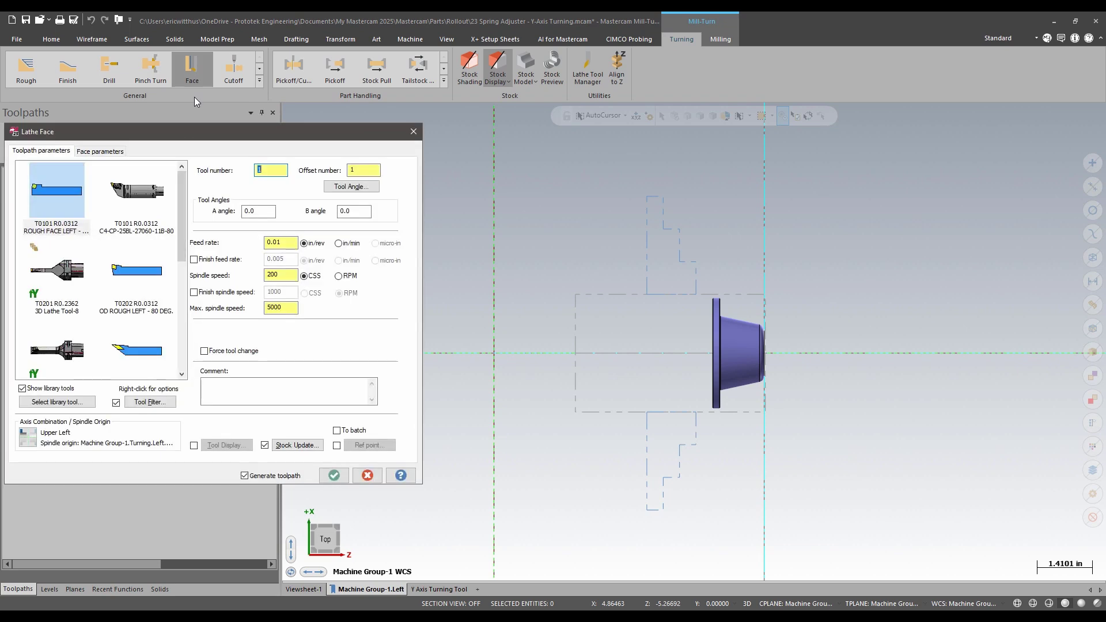
pyautogui.click(145, 207)
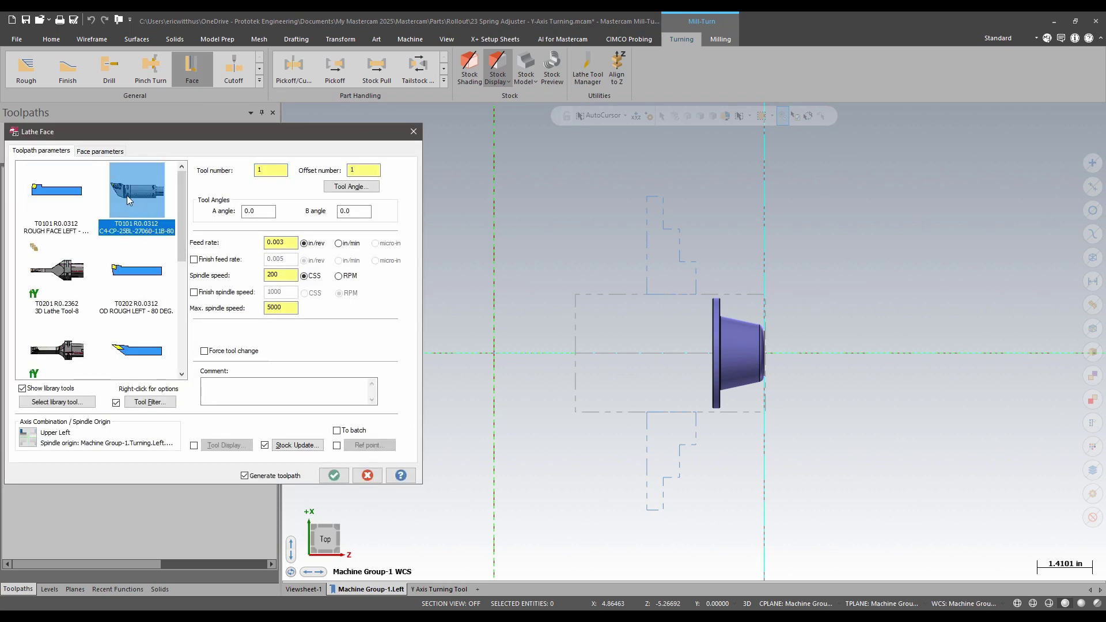
pyautogui.click(352, 186)
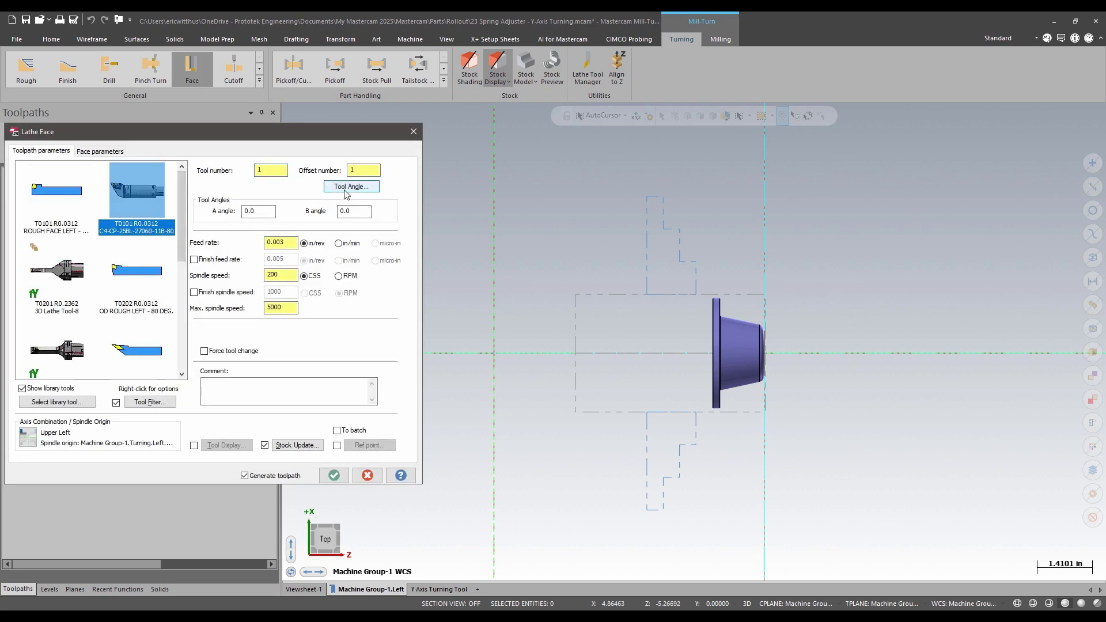
pyautogui.click(88, 202)
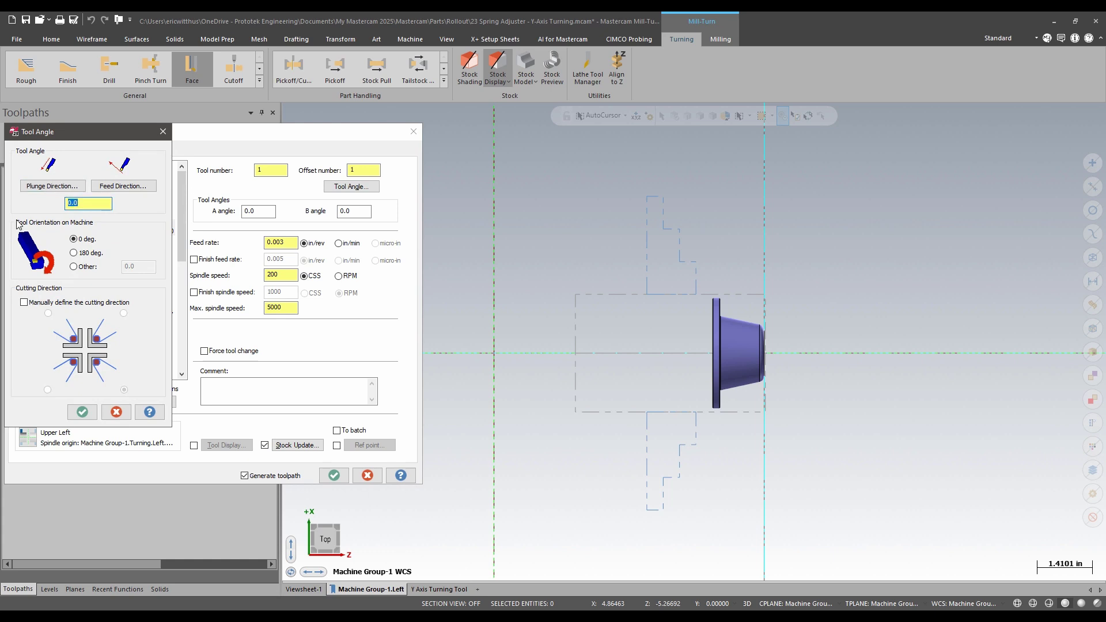
pyautogui.click(73, 412)
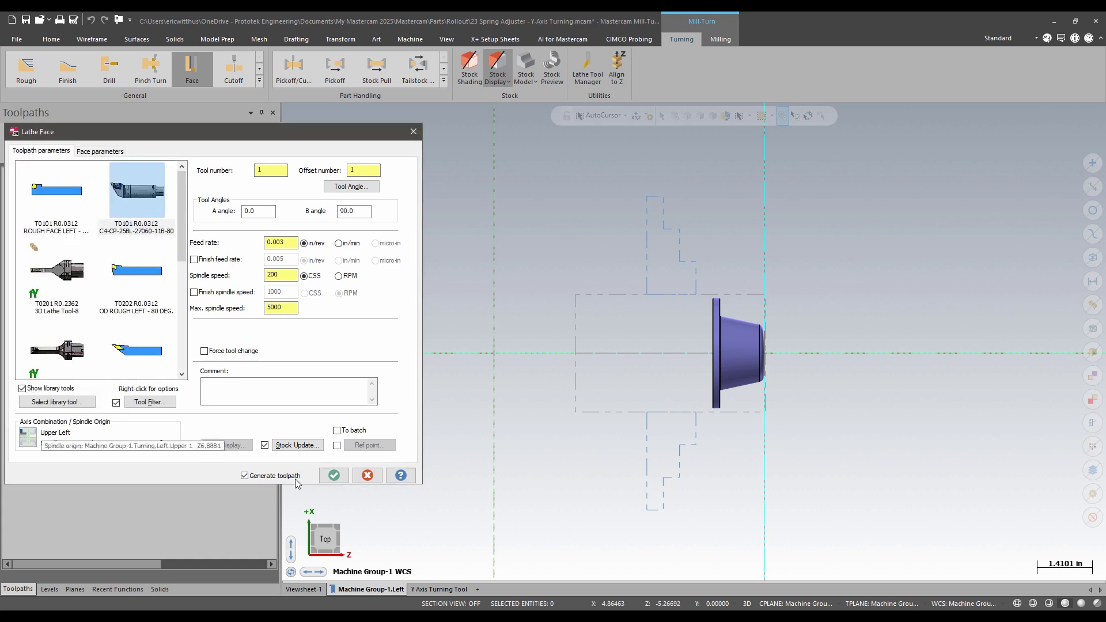
pyautogui.click(334, 475)
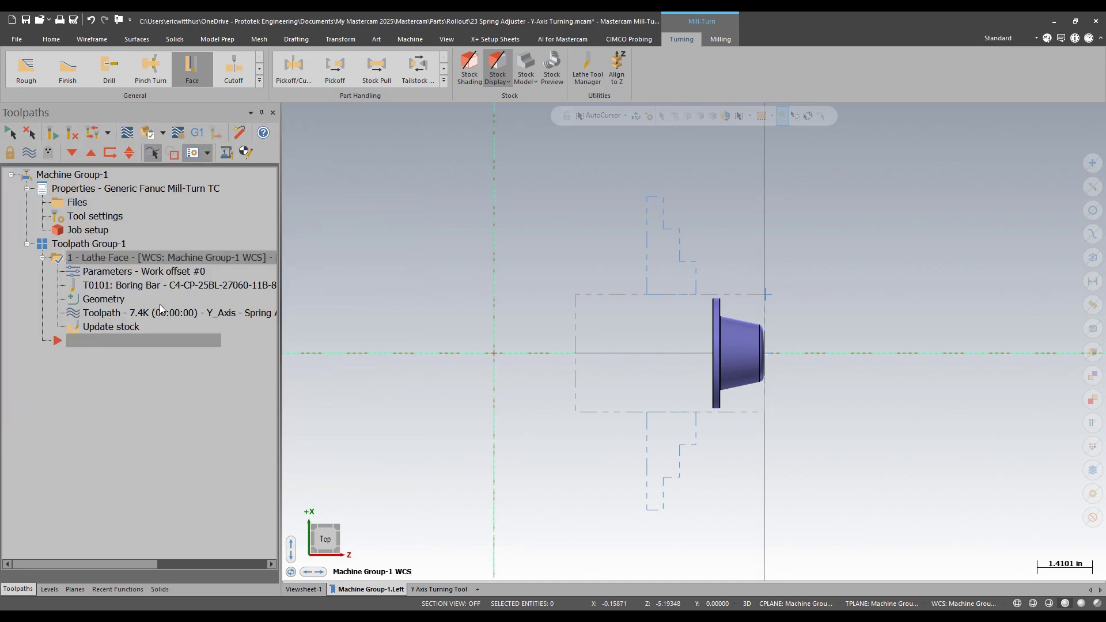
# Step: Start a Lathe Rough toolpath chained along the upper profile
pyautogui.click(44, 80)
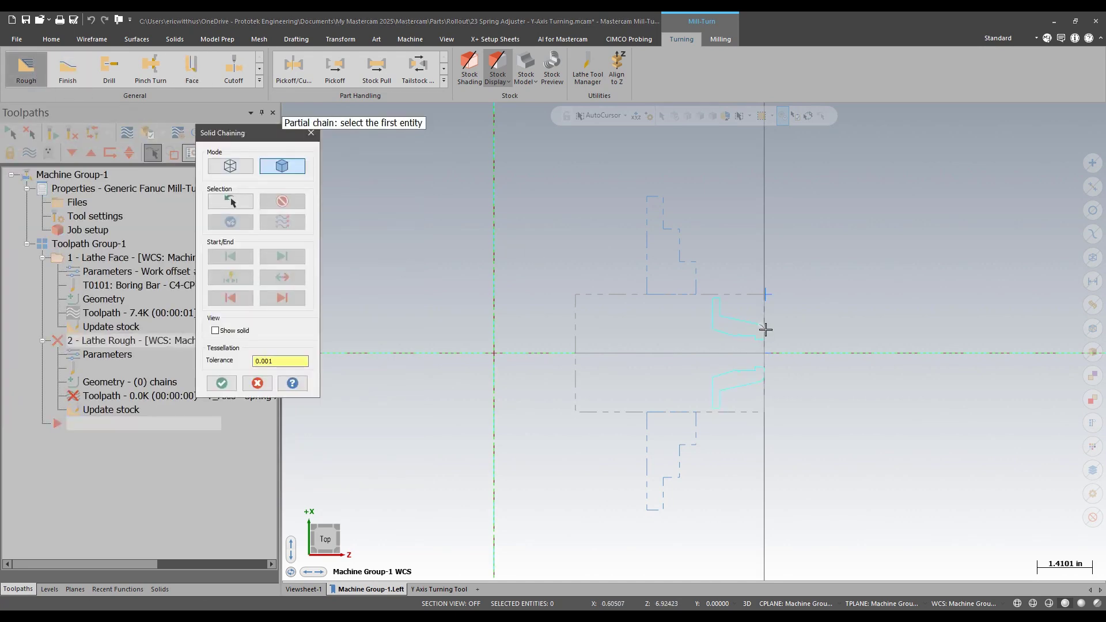
pyautogui.click(764, 328)
pyautogui.click(719, 309)
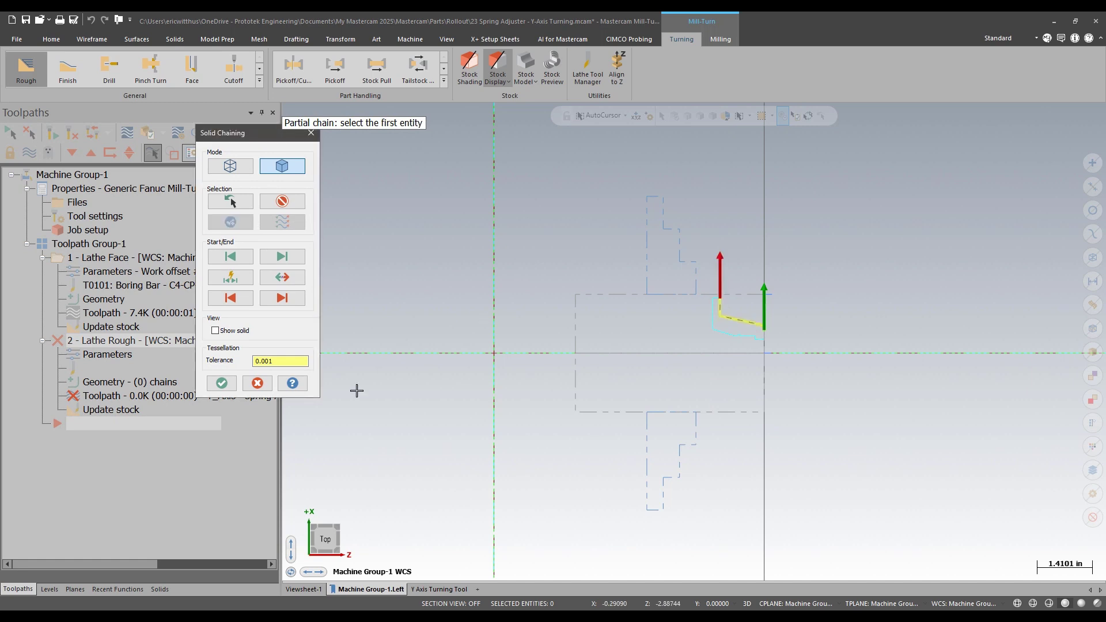
pyautogui.click(222, 383)
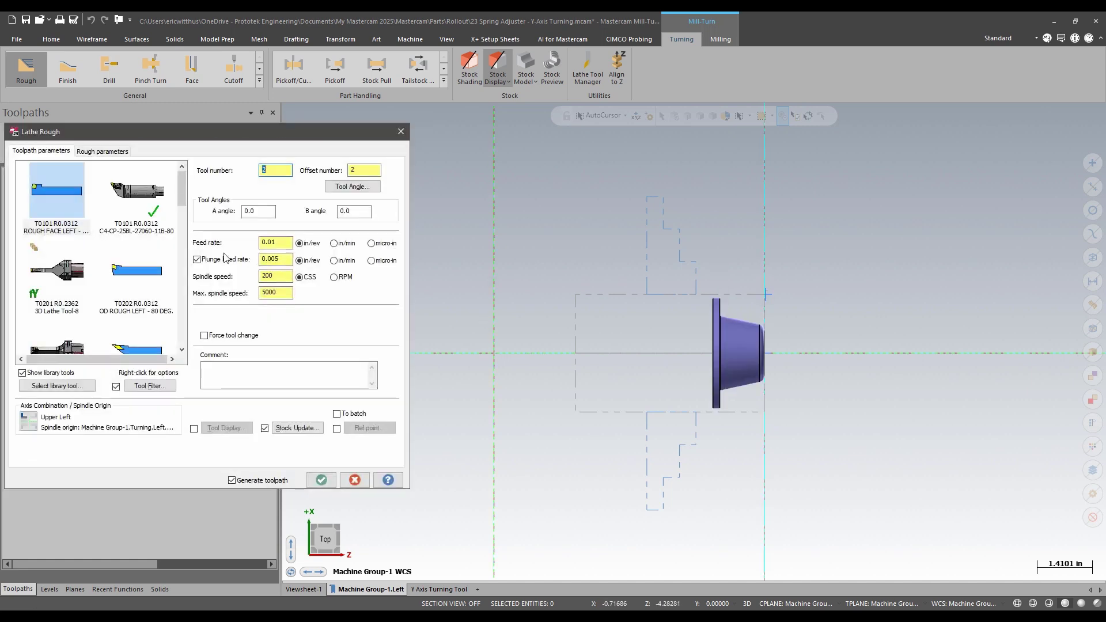
# Step: Use 3D Lathe Tool-8 with its Primary Insert cutting definition and generate the rough toolpath
pyautogui.click(53, 271)
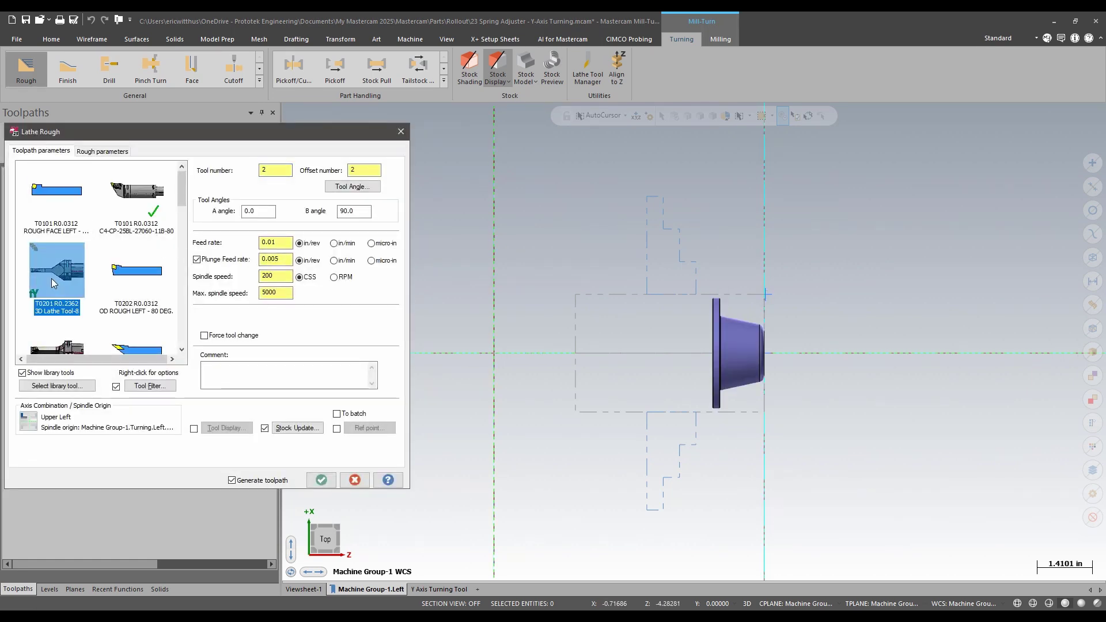
pyautogui.rightClick(63, 275)
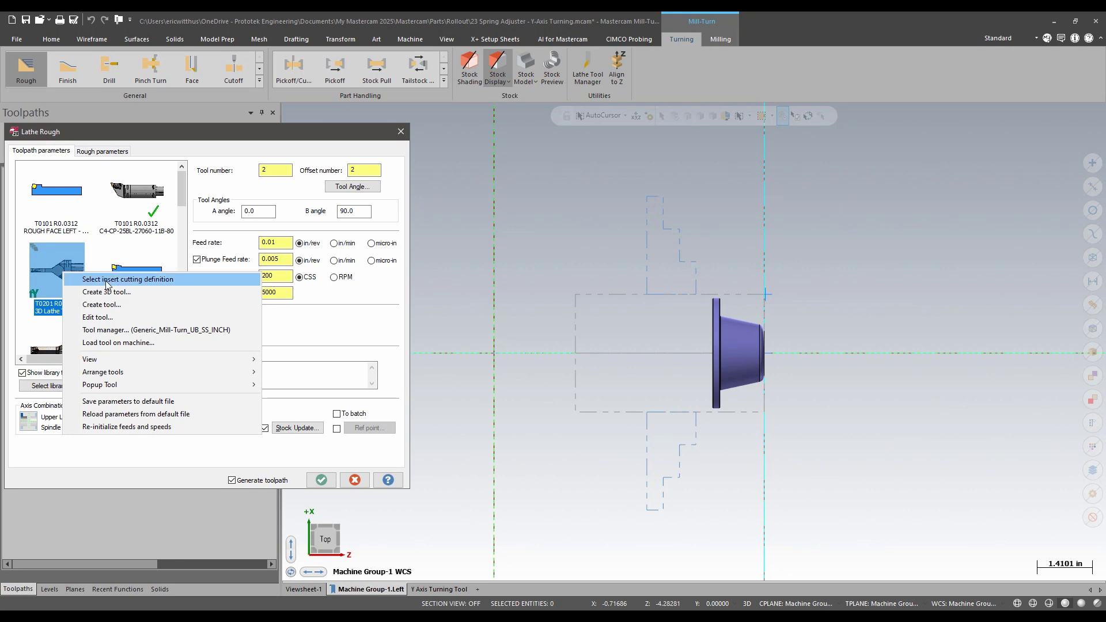
pyautogui.click(101, 279)
pyautogui.click(74, 261)
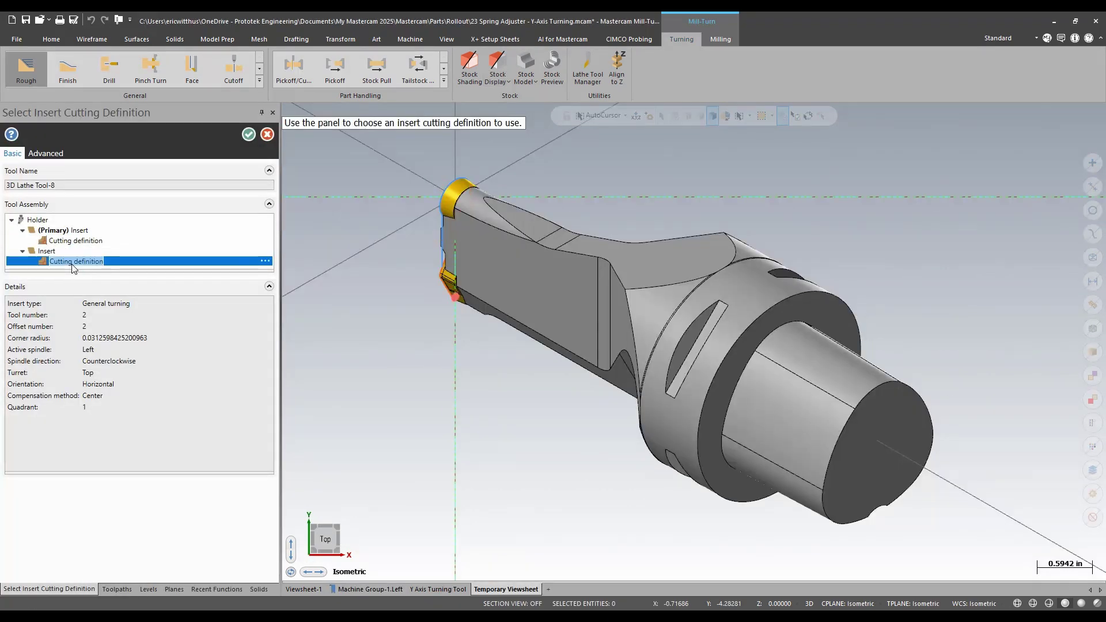
pyautogui.click(75, 231)
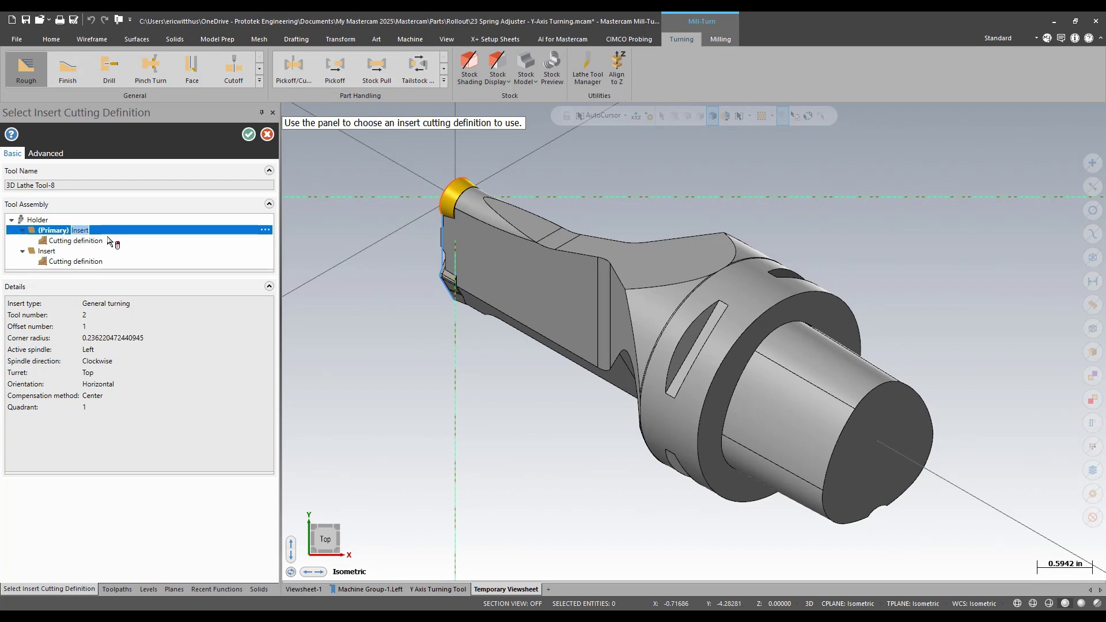
pyautogui.click(249, 136)
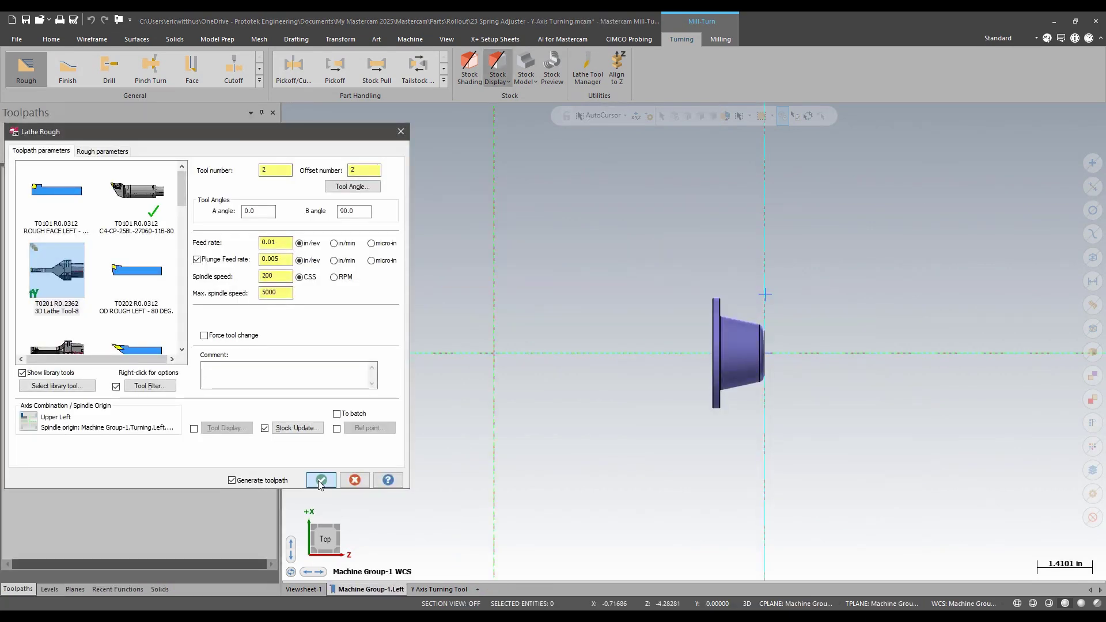
pyautogui.click(320, 480)
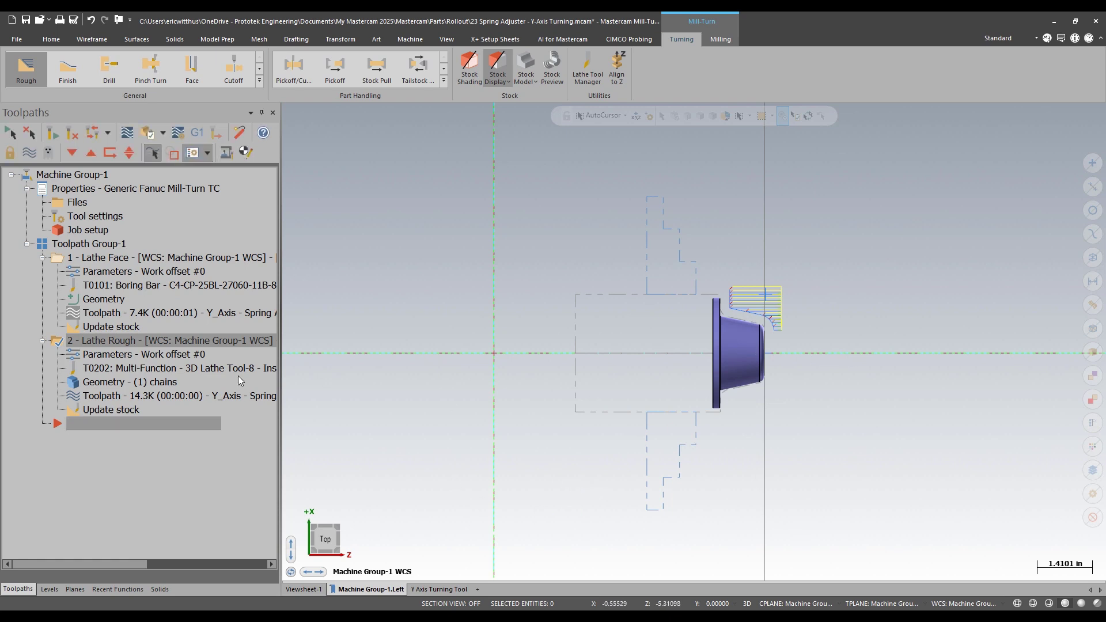
# Step: Start a Lathe Finish toolpath on the upper solid profile using T0201's insert cutting definition
pyautogui.click(67, 72)
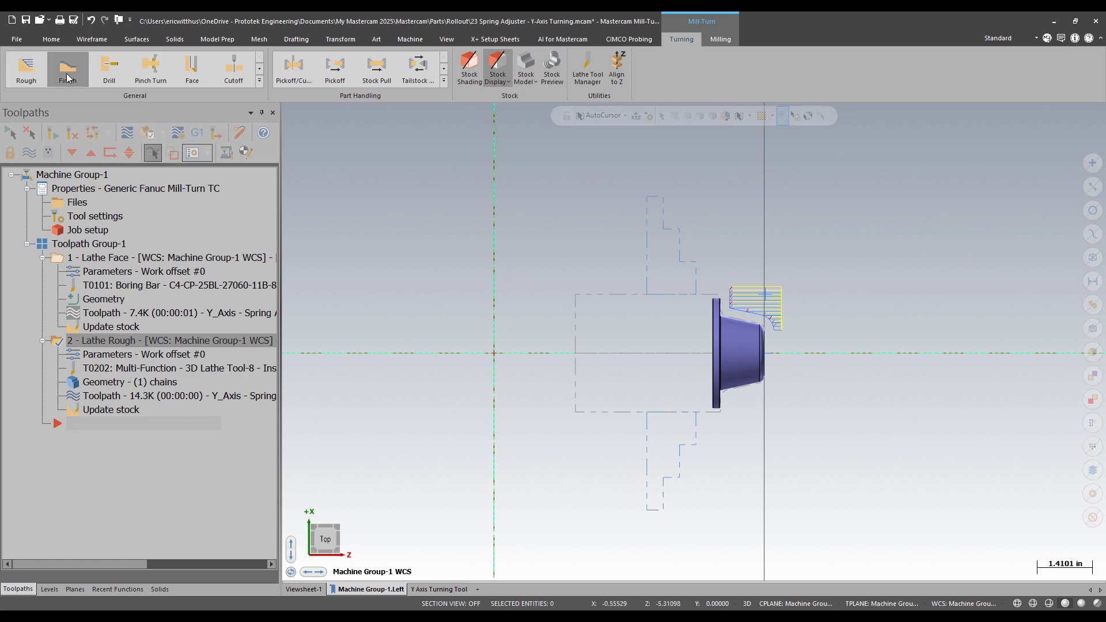
pyautogui.click(743, 323)
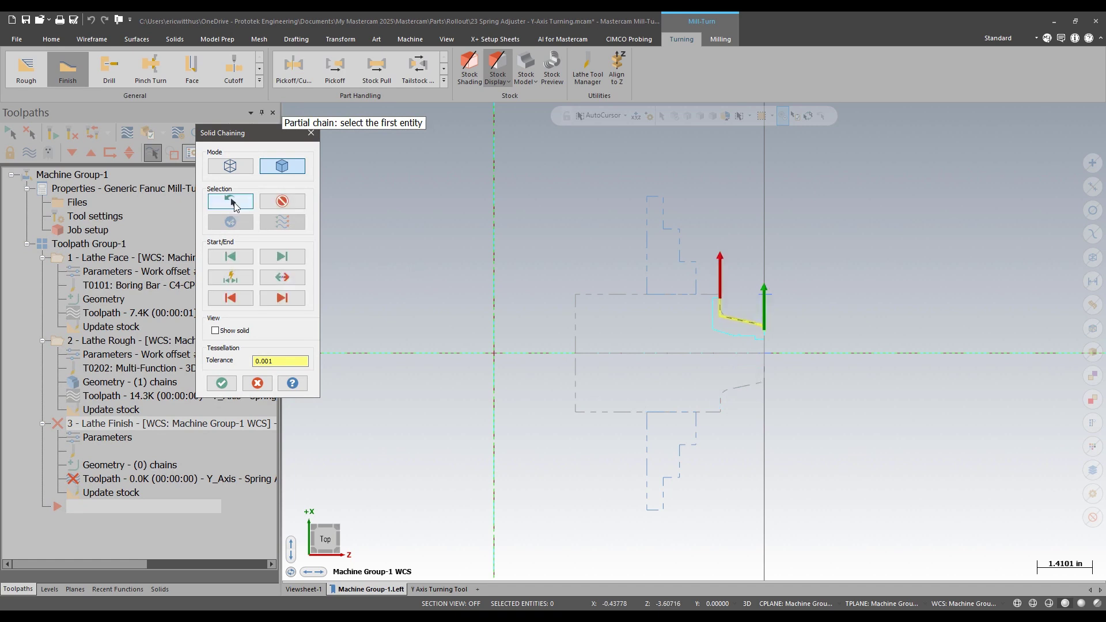
pyautogui.click(220, 384)
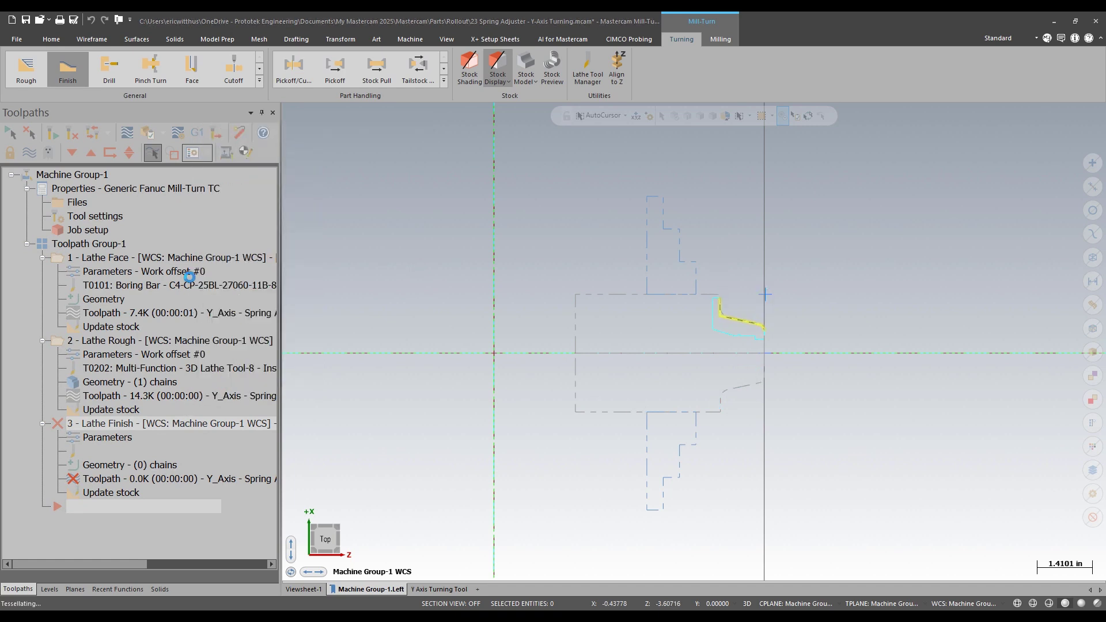
pyautogui.rightClick(58, 272)
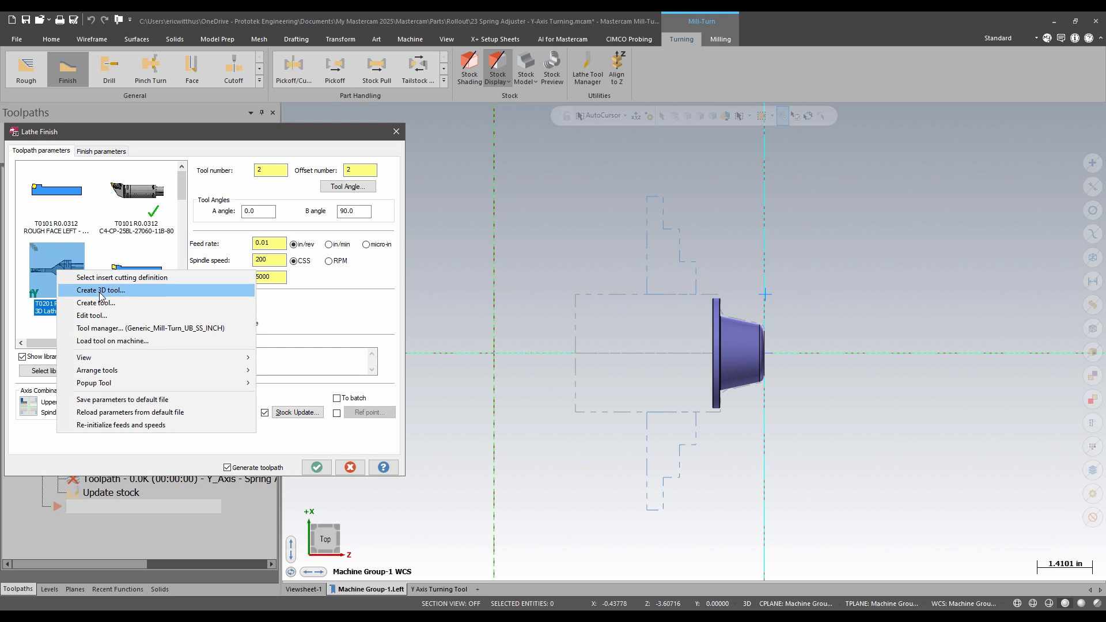
pyautogui.click(121, 277)
pyautogui.doubleClick(69, 259)
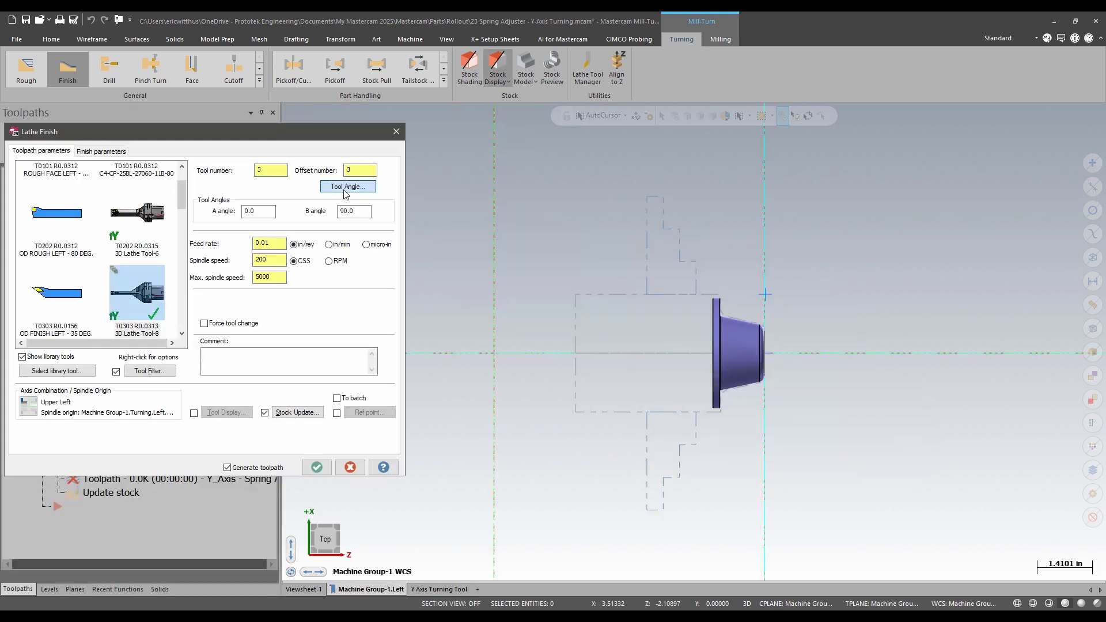
# Step: Set the tool orientation to a custom -30° angle and accept the finish toolpath parameters
pyautogui.click(345, 188)
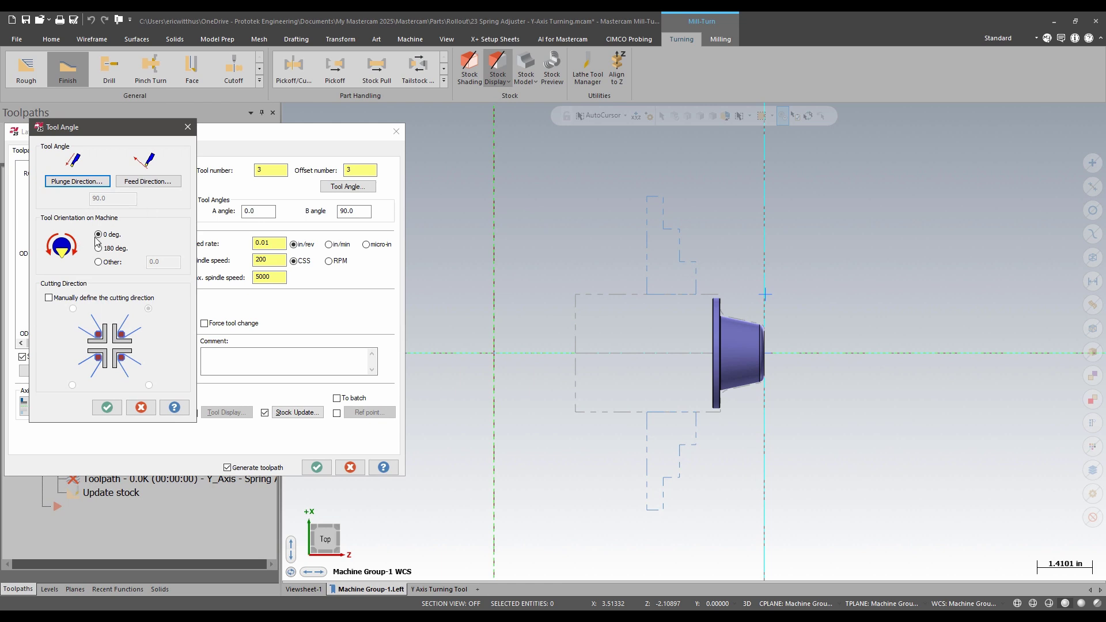
pyautogui.click(99, 262)
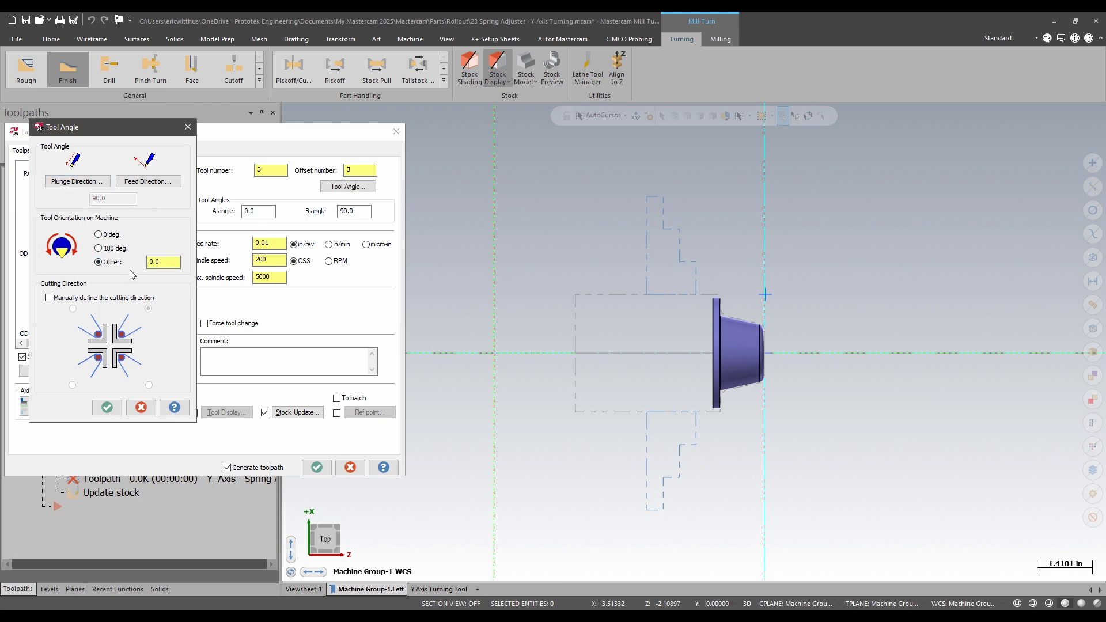
pyautogui.doubleClick(172, 263)
pyautogui.click(107, 408)
pyautogui.click(316, 467)
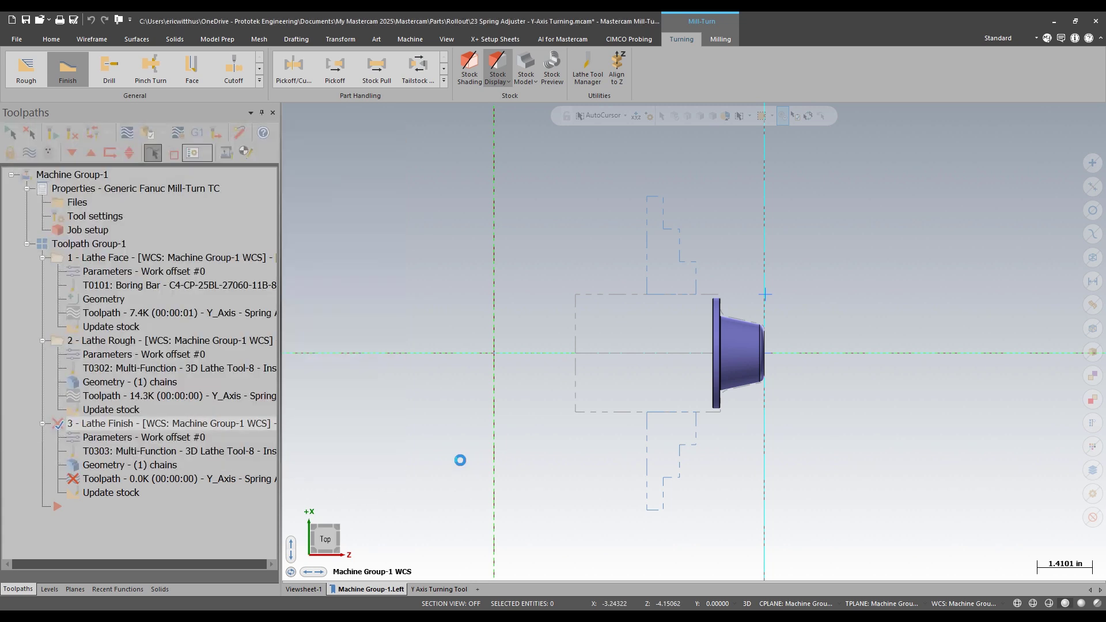
pyautogui.click(133, 141)
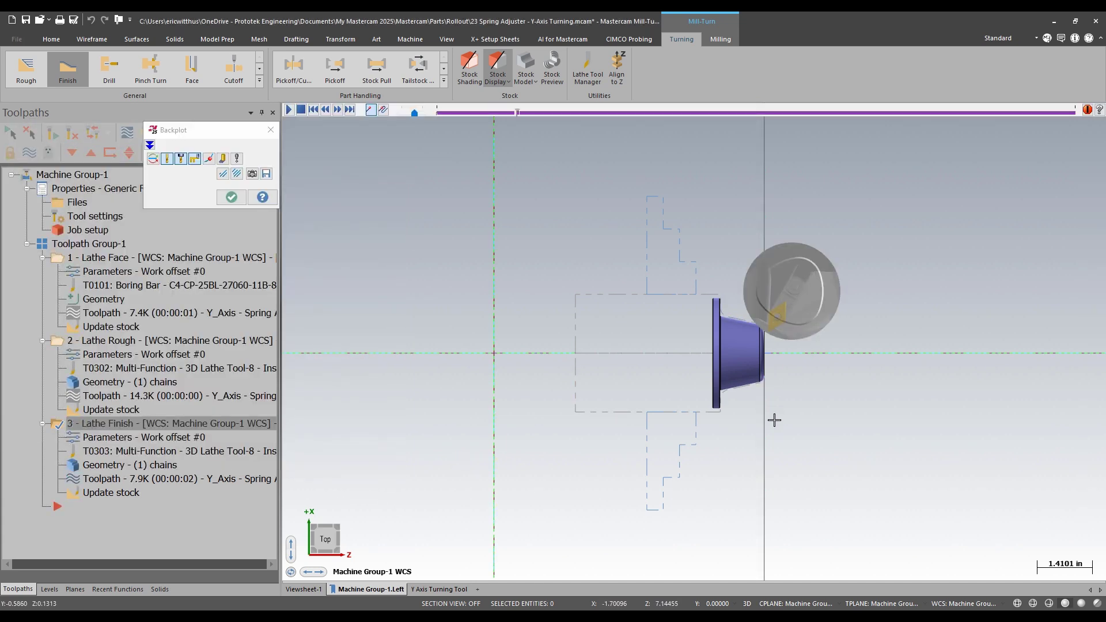
# Step: Orbit the backplot view to see the finish tool from above, then close Backplot
pyautogui.moveTo(774, 420); pyautogui.dragTo(691, 288, button='middle')
pyautogui.click(231, 197)
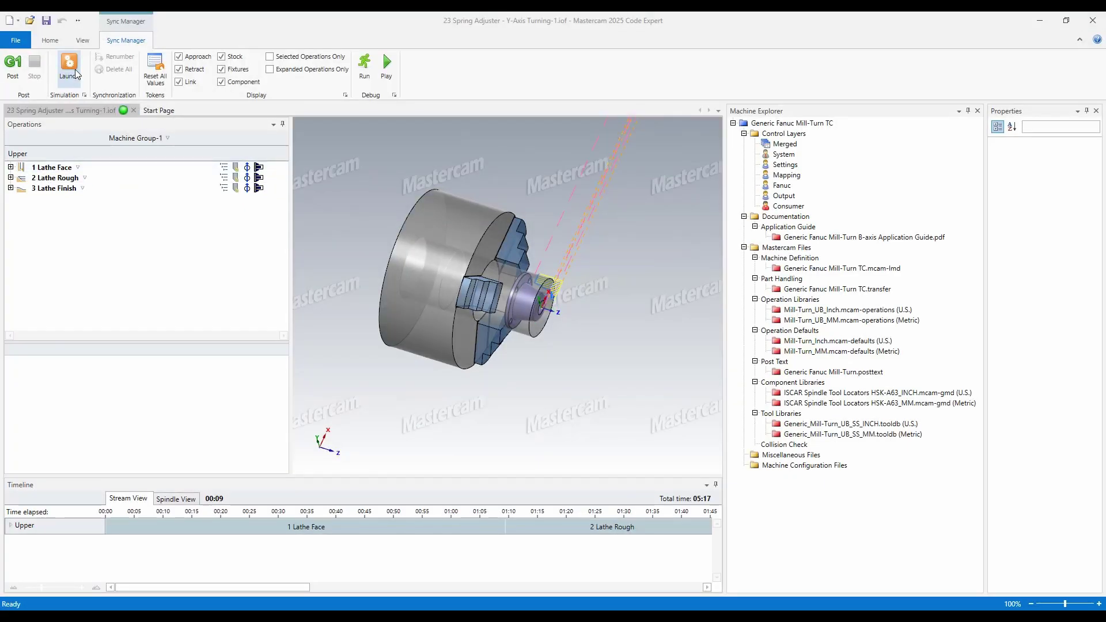
# Step: Launch the spring adjuster simulation with Machine Housing hidden, zoom onto the spindle and play it
pyautogui.click(73, 72)
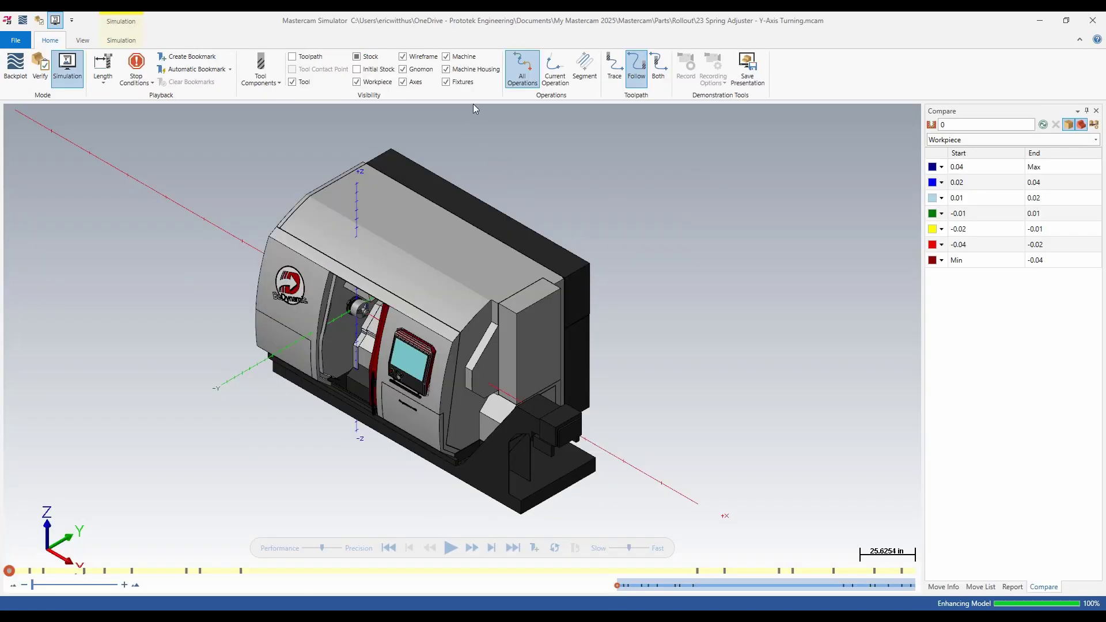
pyautogui.click(470, 73)
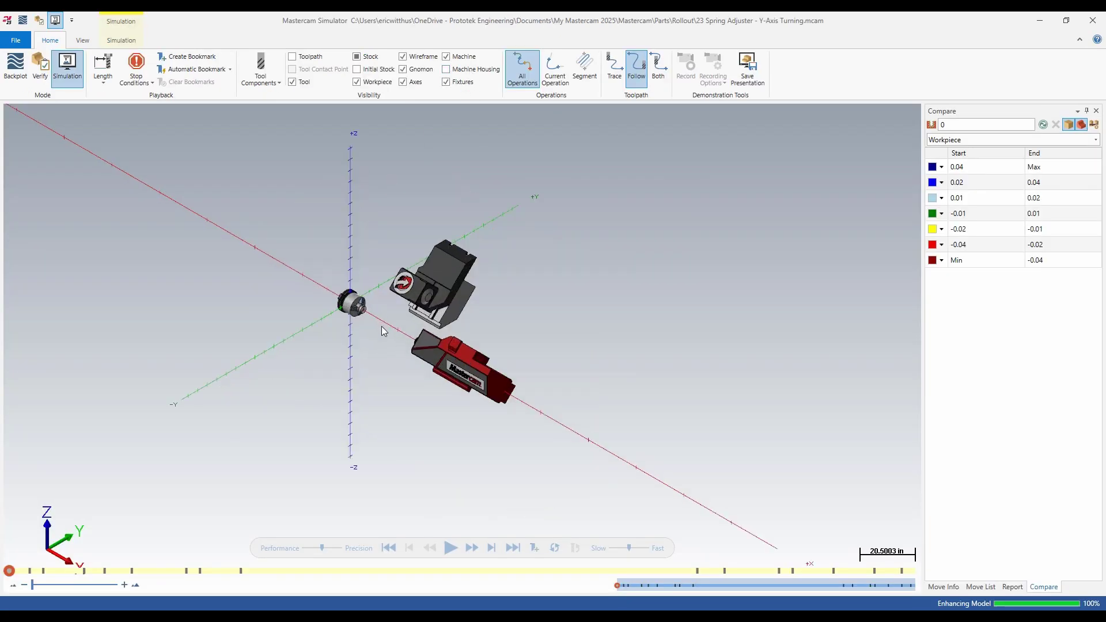
pyautogui.scroll(5, 377, 327)
pyautogui.scroll(2, 372, 329)
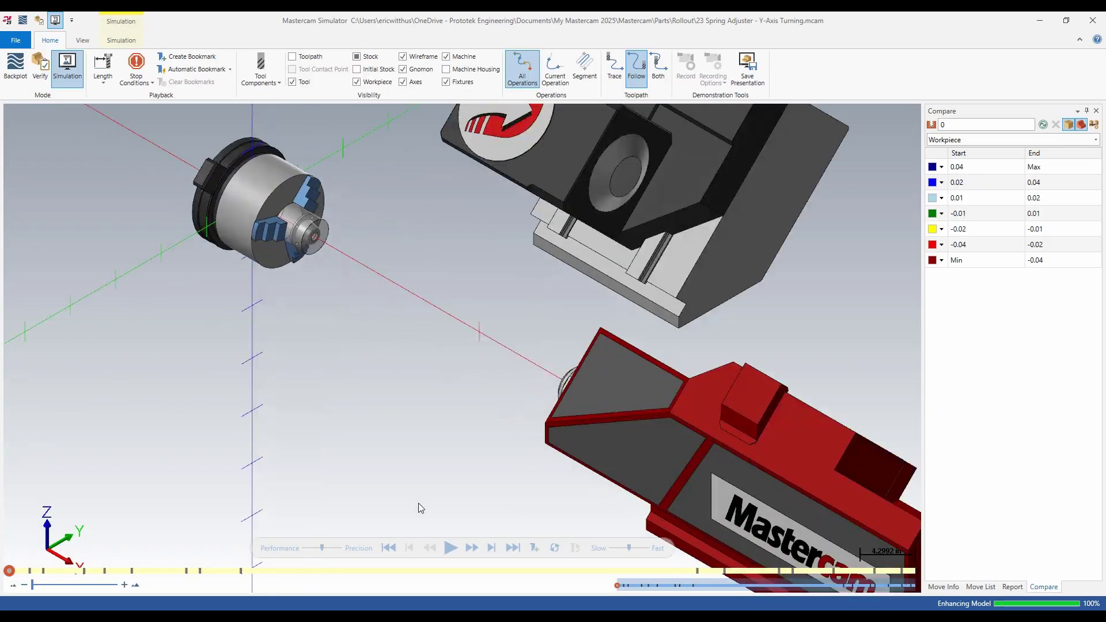
pyautogui.click(451, 548)
pyautogui.moveTo(419, 320); pyautogui.dragTo(407, 301, button='middle')
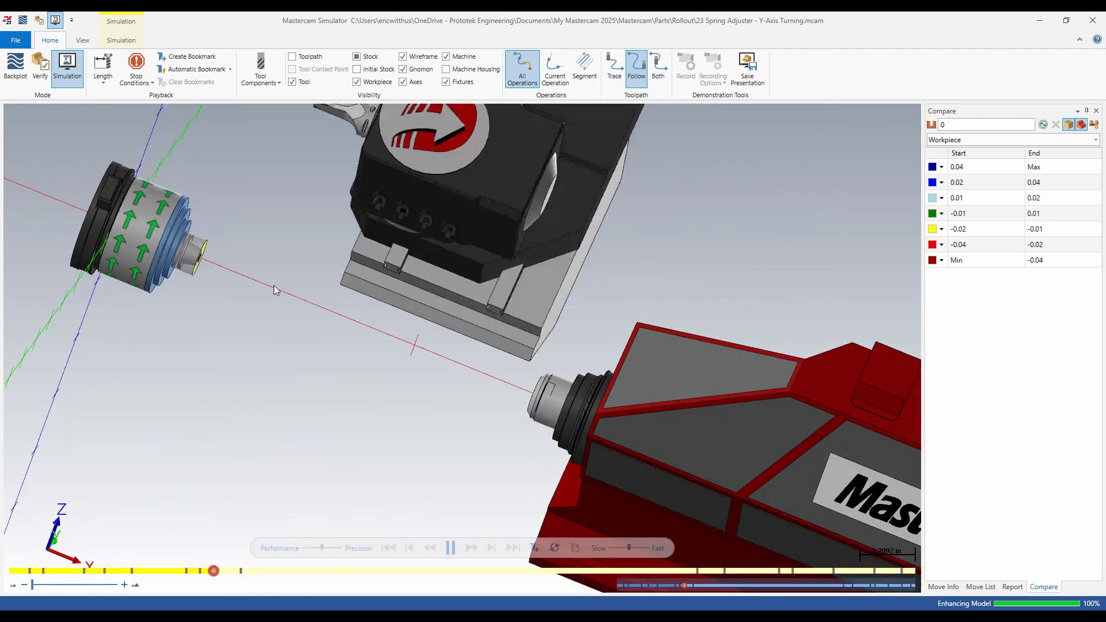
pyautogui.moveTo(274, 285); pyautogui.dragTo(265, 280, button='middle')
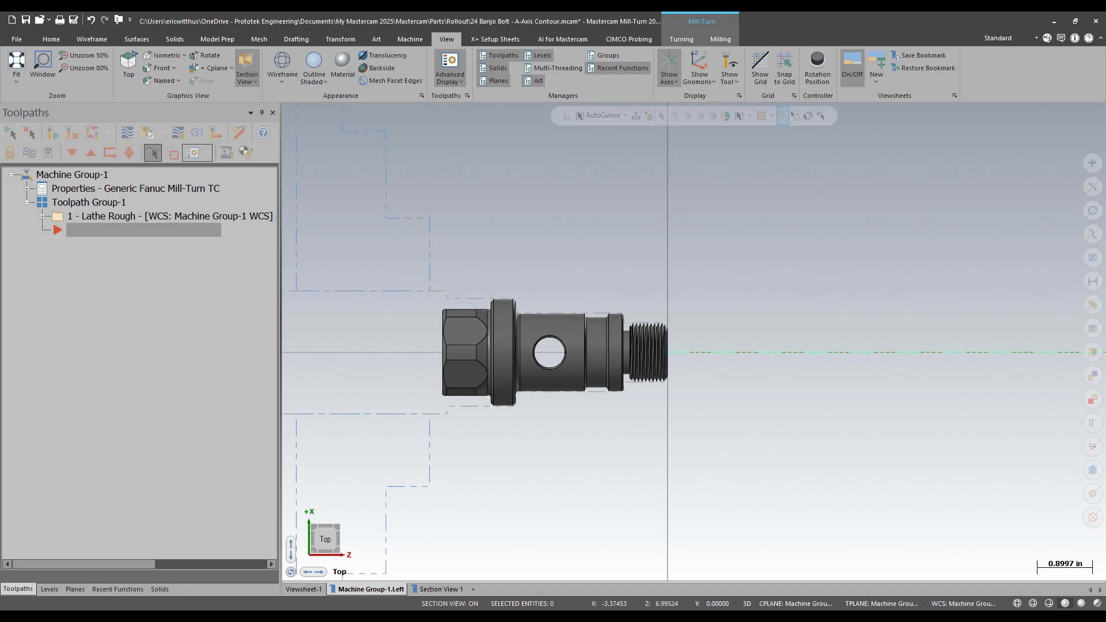
# Step: Create an A-axis Contour toolpath chained from the first to last entity of the bolt's outer profile
pyautogui.click(681, 39)
pyautogui.click(262, 88)
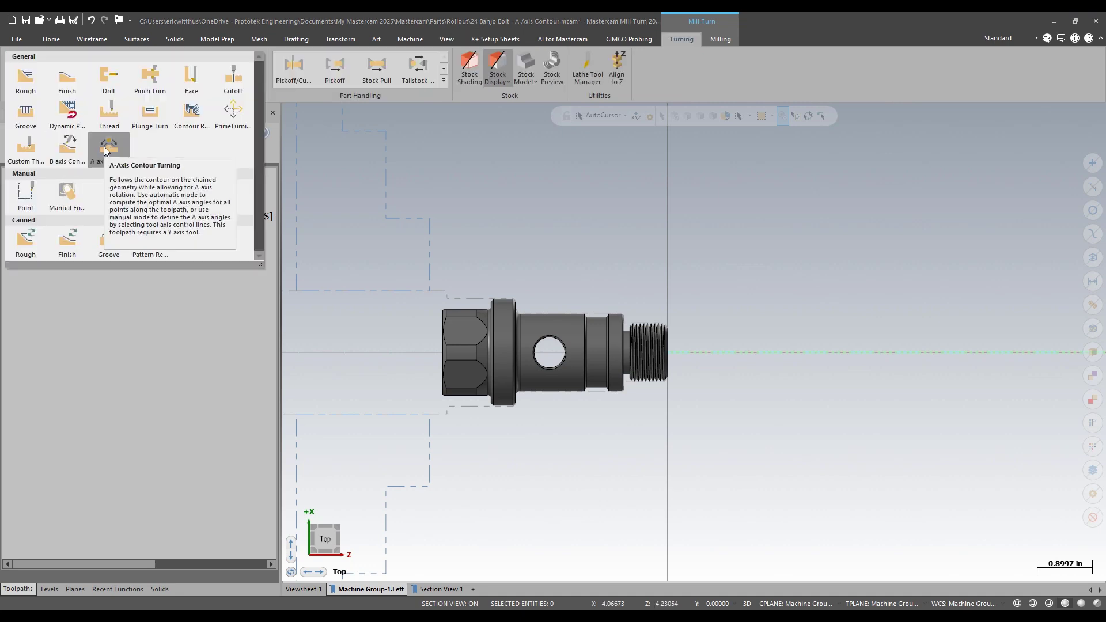
pyautogui.click(106, 148)
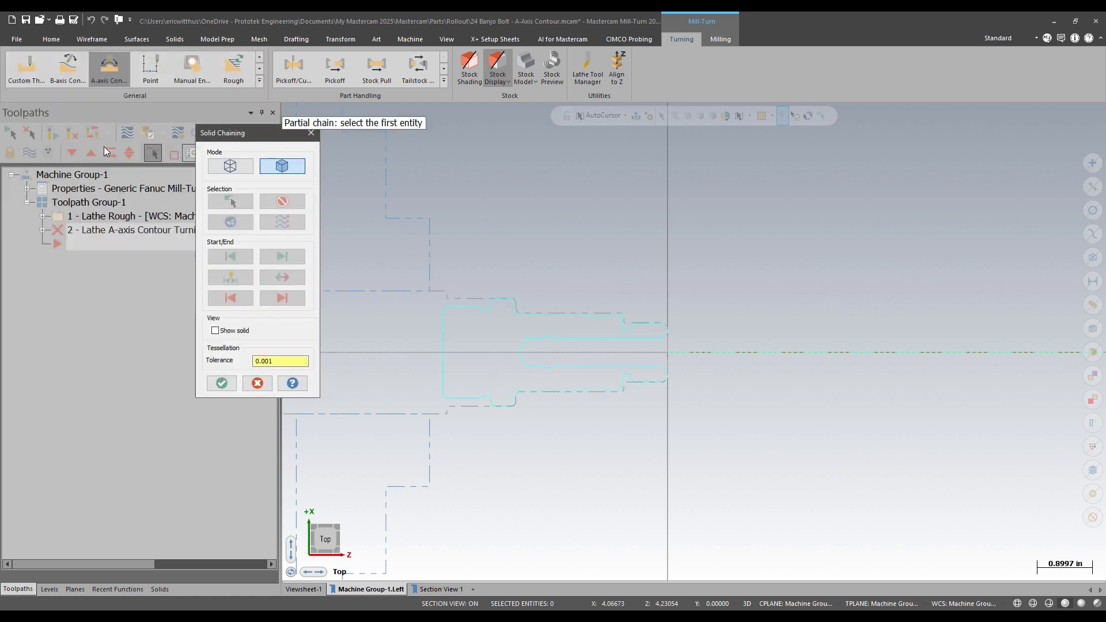
pyautogui.scroll(3, 668, 325)
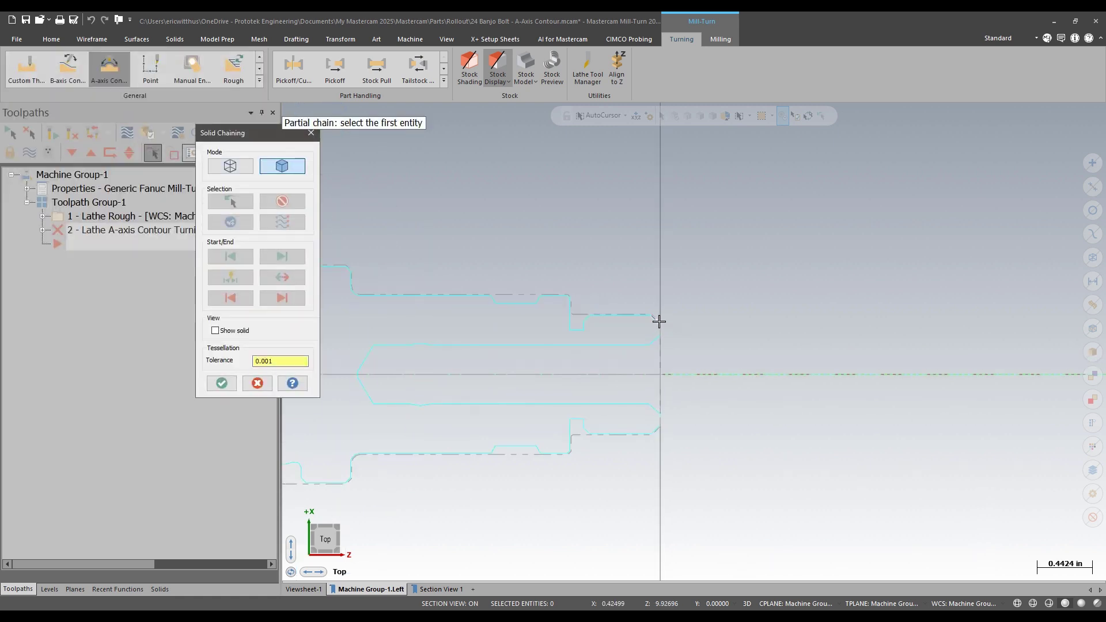
pyautogui.click(659, 322)
pyautogui.scroll(-2, 933, 375)
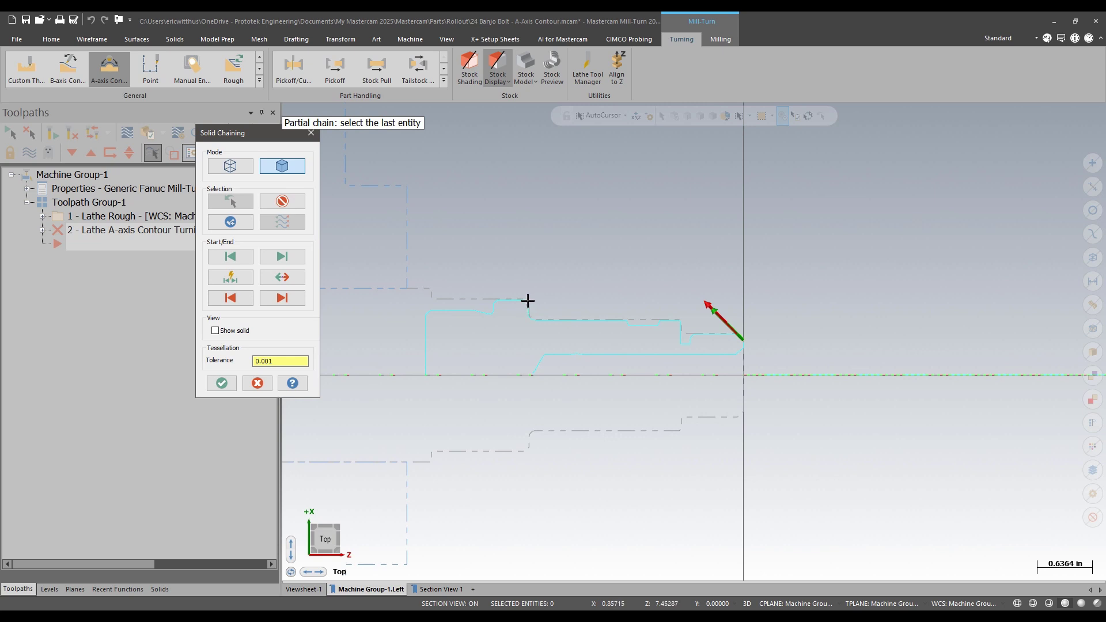
pyautogui.click(527, 300)
pyautogui.click(219, 384)
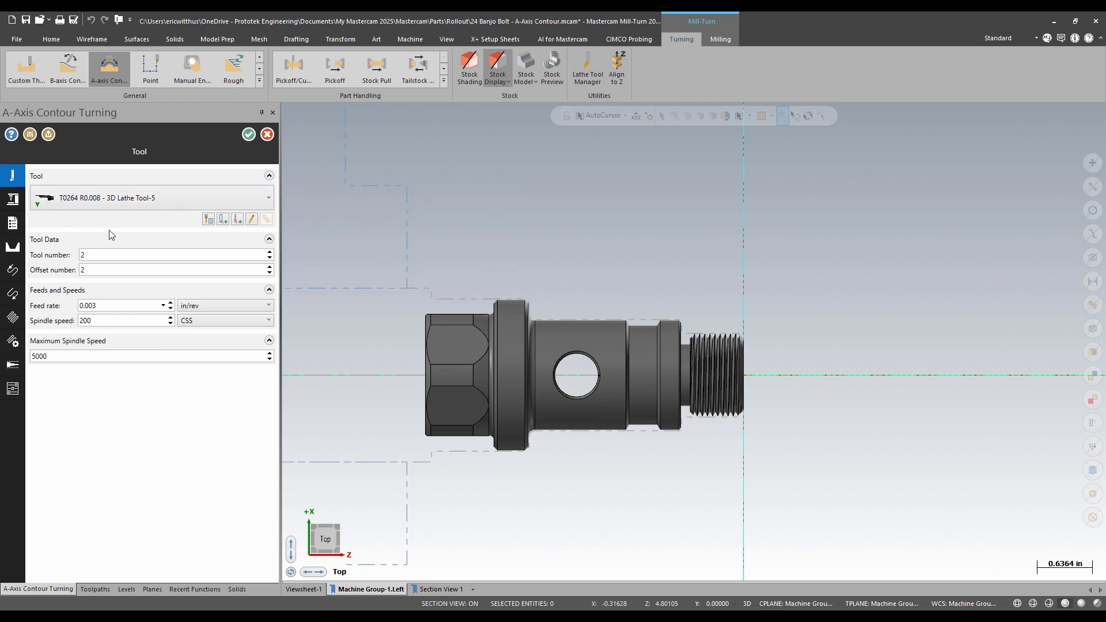
# Step: Select T0263 3D Lathe Tool-6 for the A-axis contour toolpath
pyautogui.moveTo(209, 205)
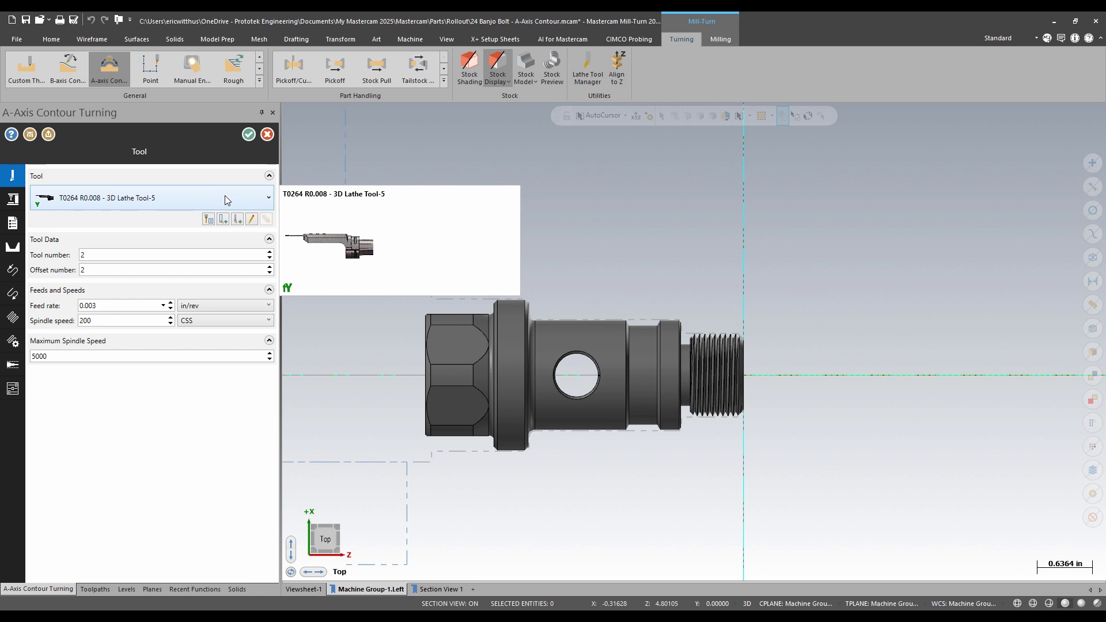
pyautogui.click(225, 200)
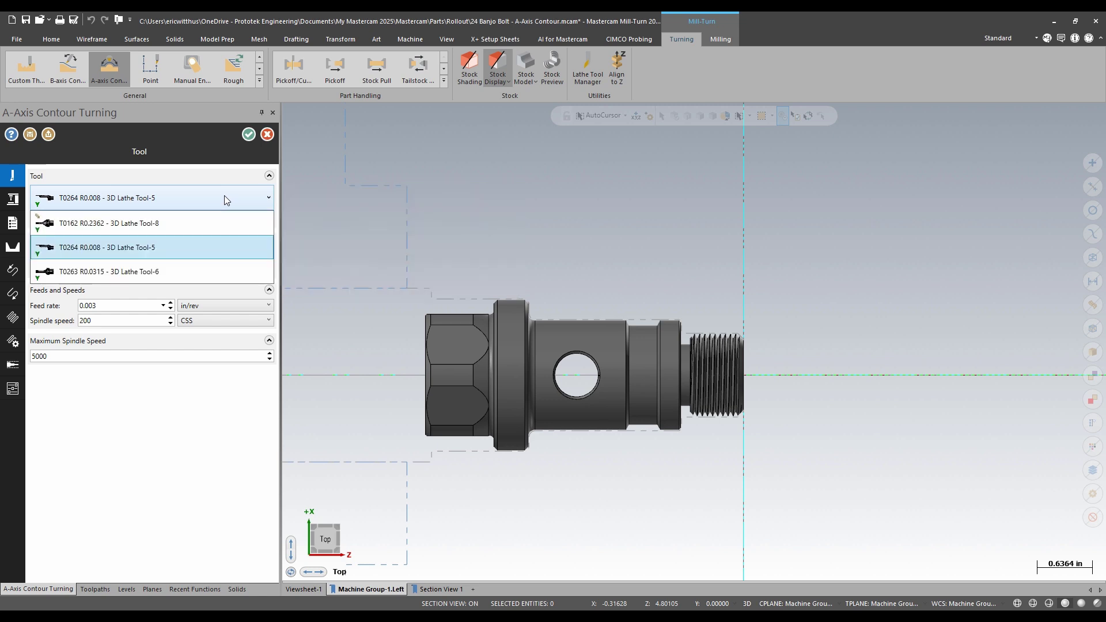
pyautogui.moveTo(206, 239)
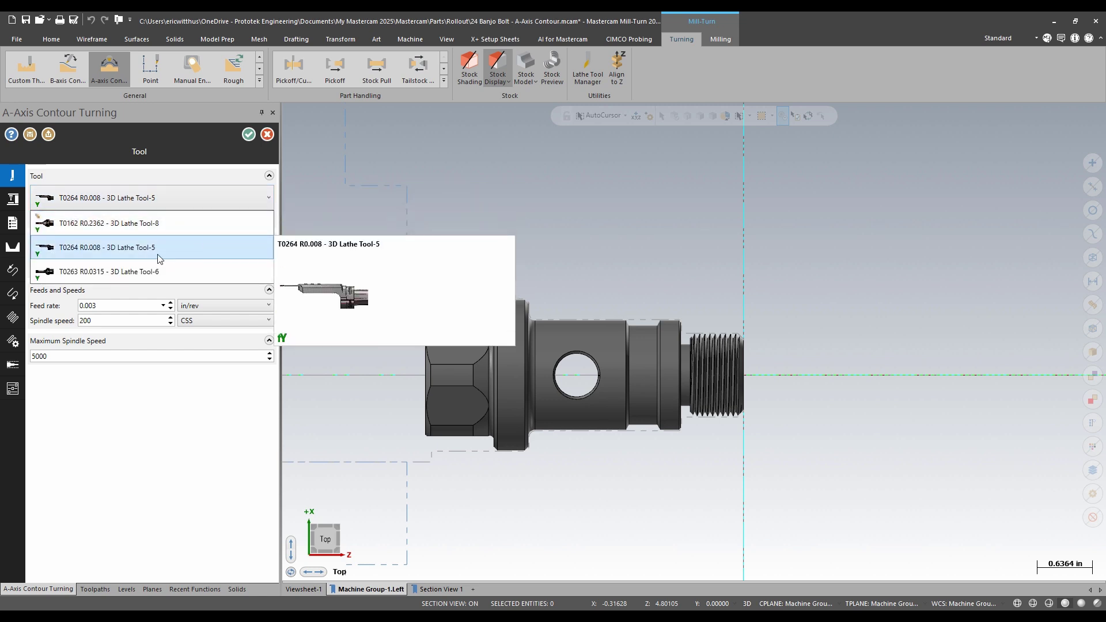
pyautogui.moveTo(44, 277)
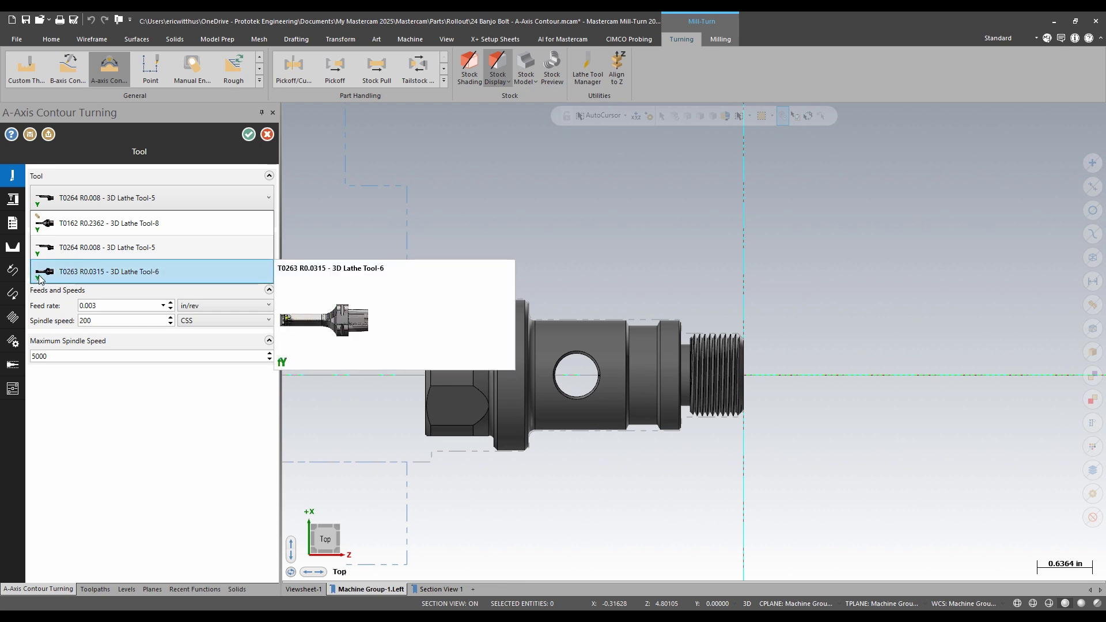
pyautogui.click(40, 279)
# Step: Review the Geometry, Lead In/Out and Basic Motion Control pages, then generate in sectioned isometric view
pyautogui.click(13, 247)
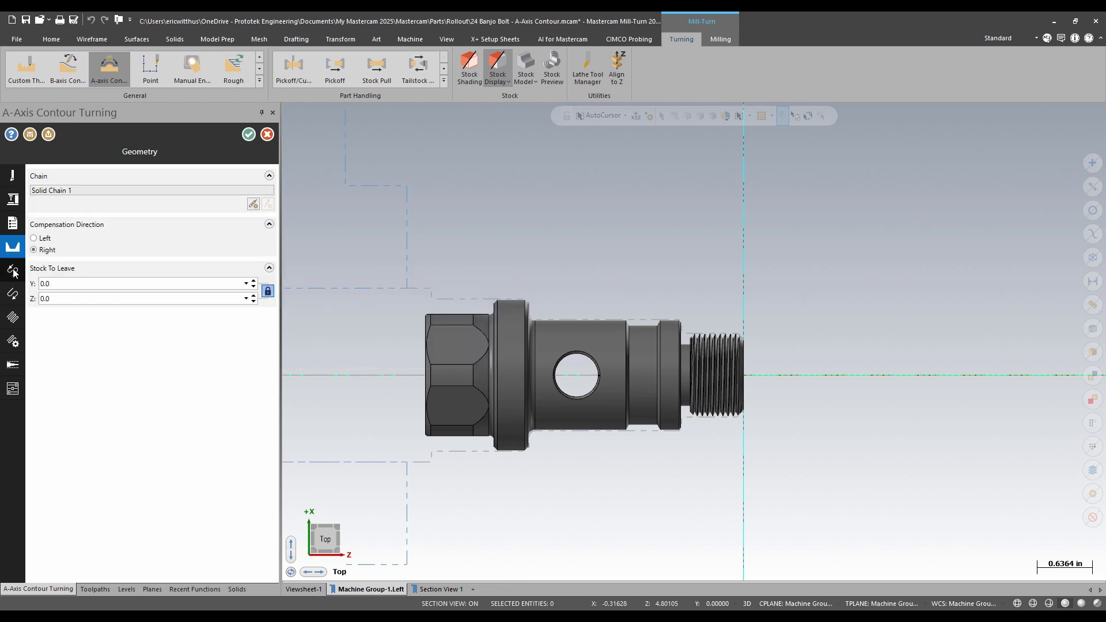
pyautogui.click(13, 270)
pyautogui.click(9, 297)
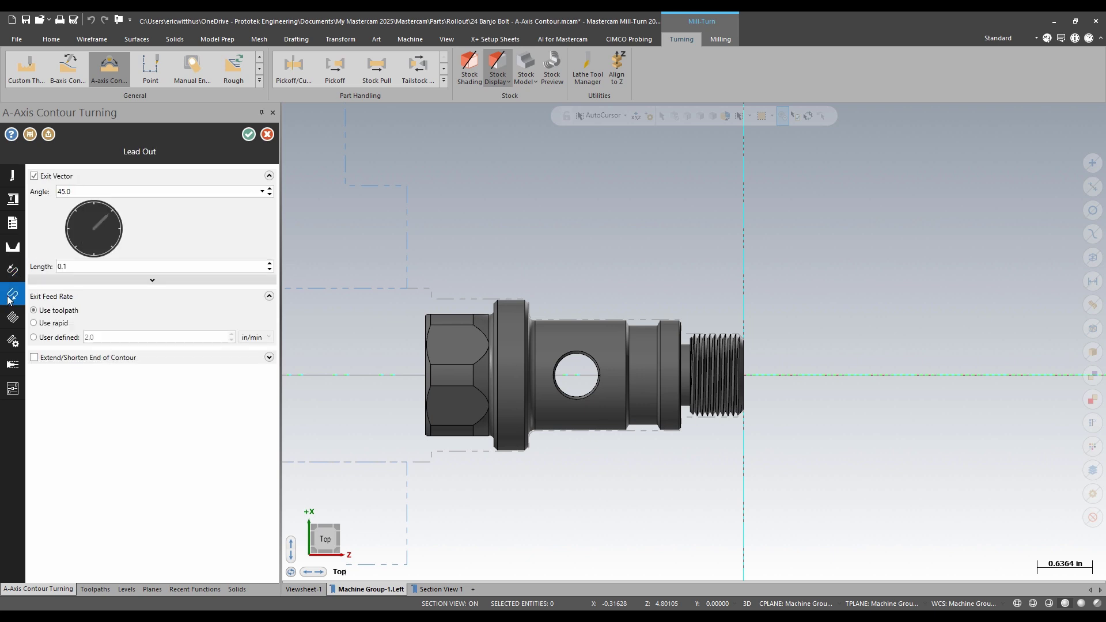
pyautogui.click(8, 314)
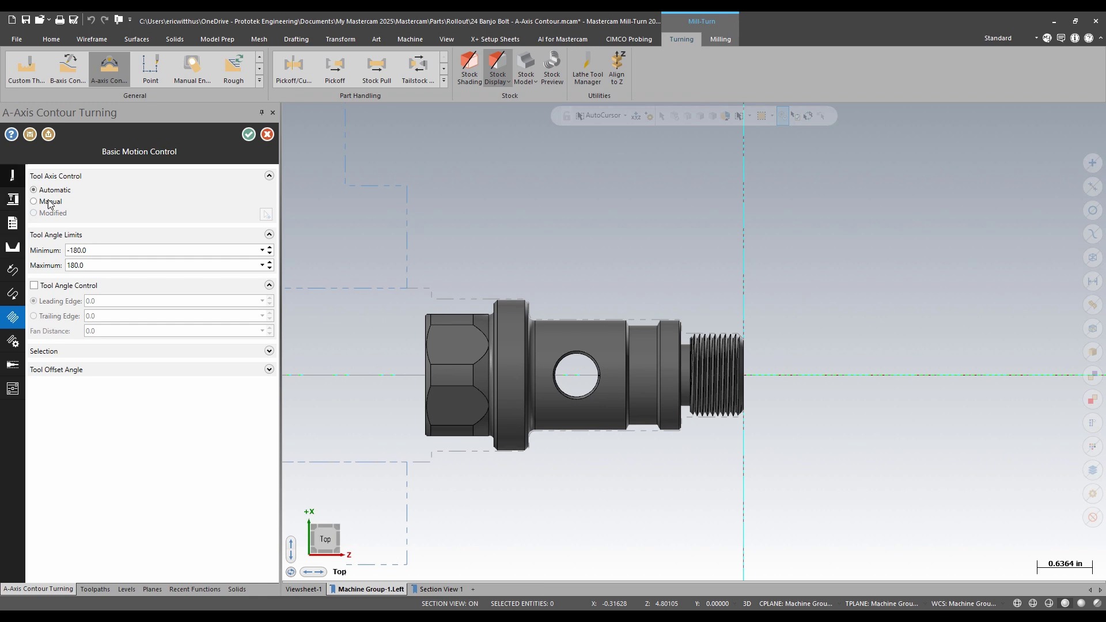
pyautogui.click(248, 135)
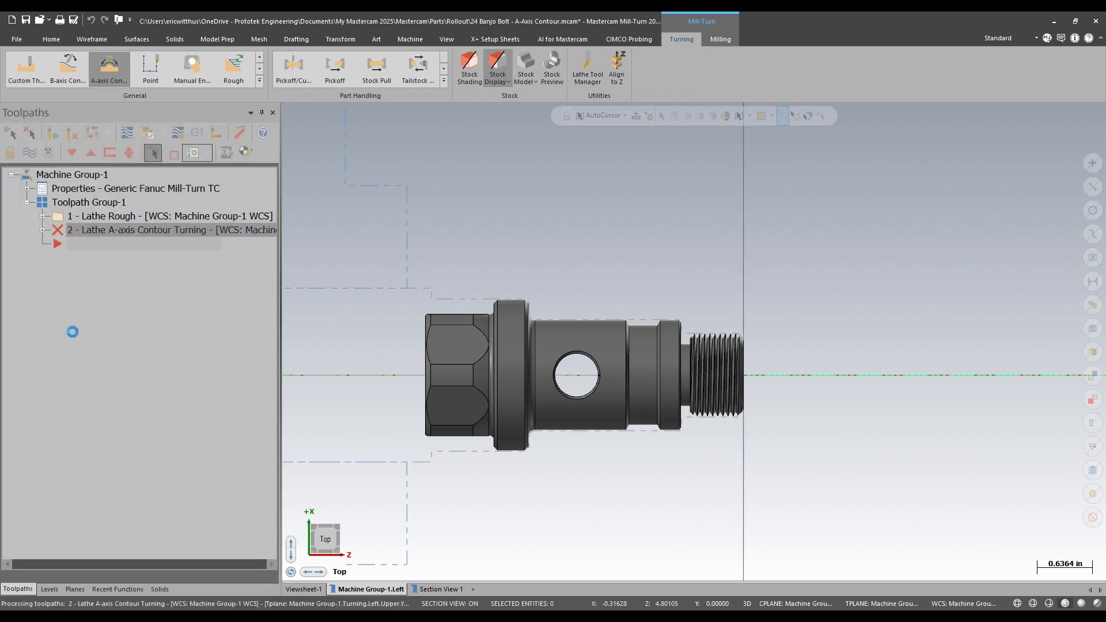
pyautogui.click(438, 589)
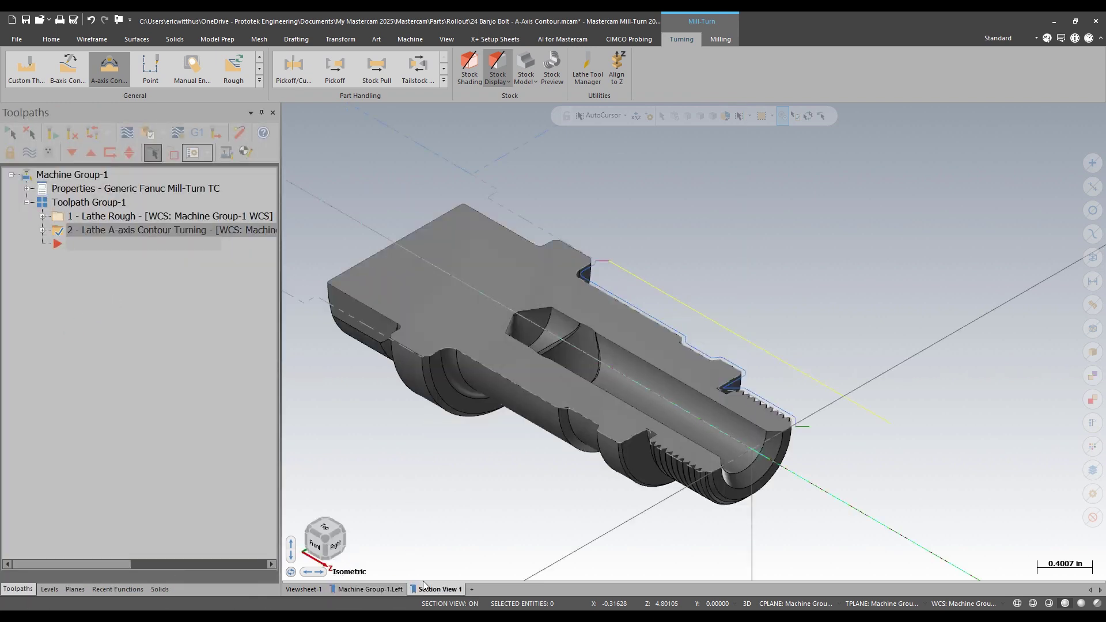
pyautogui.click(126, 133)
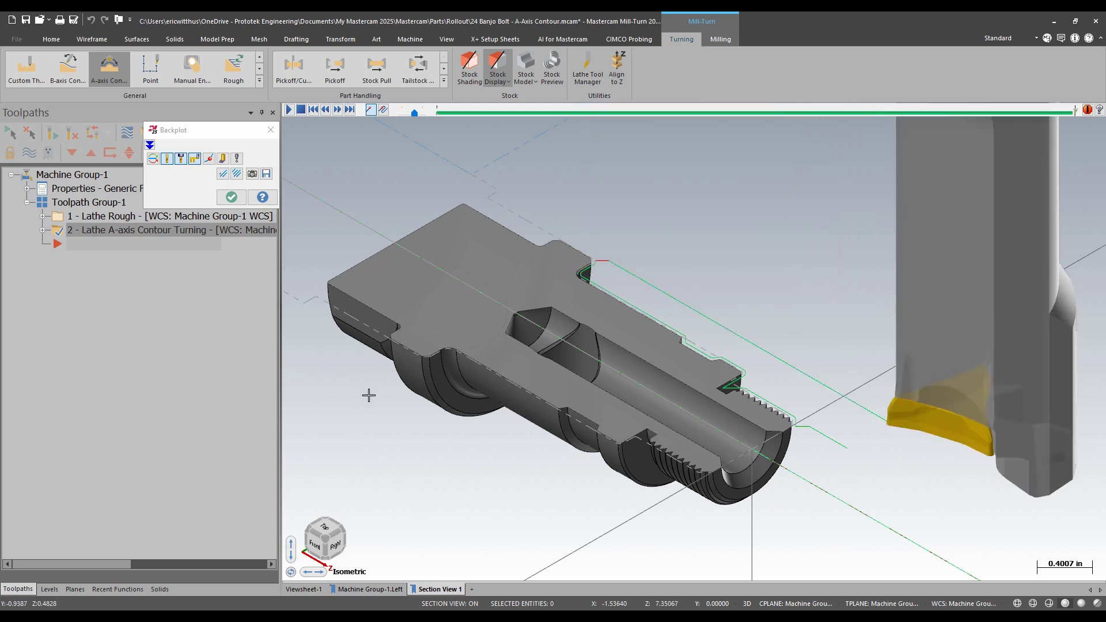
pyautogui.click(231, 198)
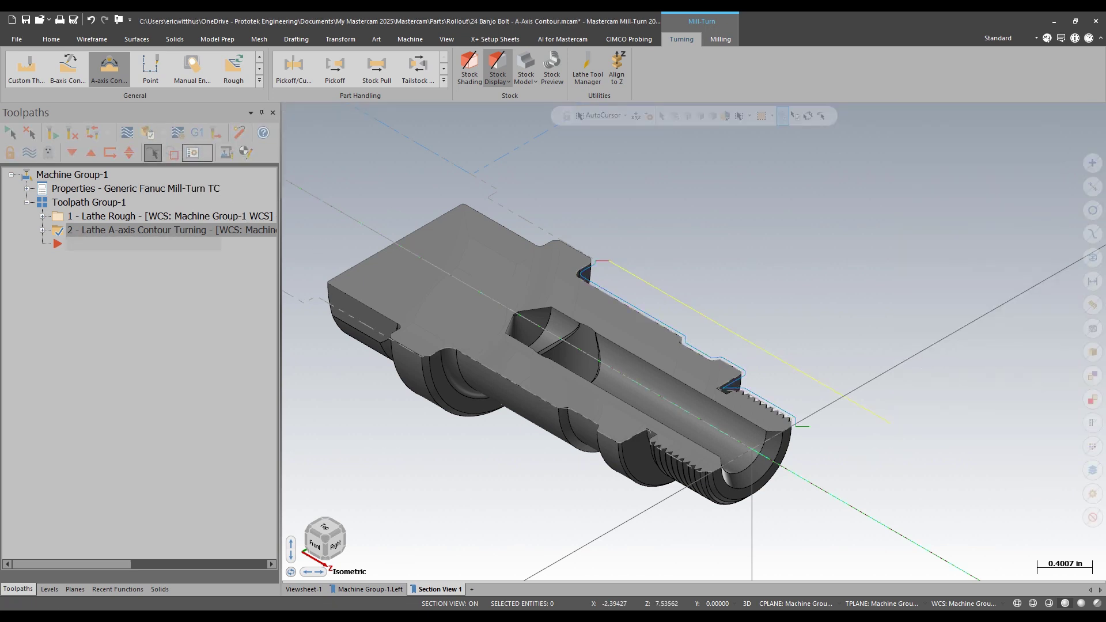
pyautogui.click(369, 588)
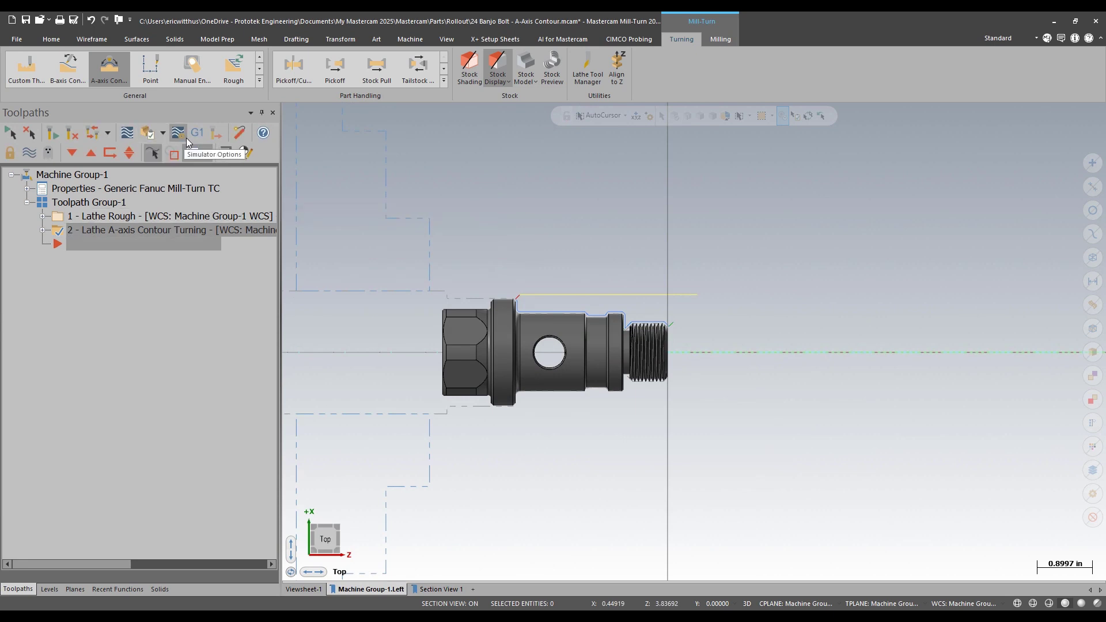
# Step: Select both operations in Toolpath Group-1 and post them with G1
pyautogui.click(90, 205)
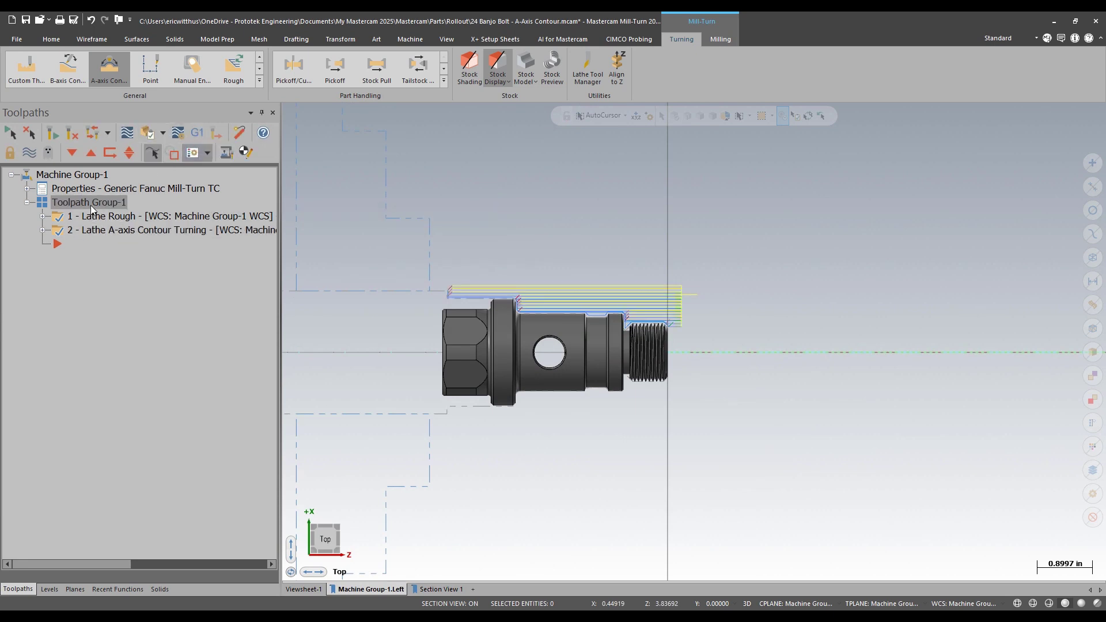
pyautogui.click(196, 135)
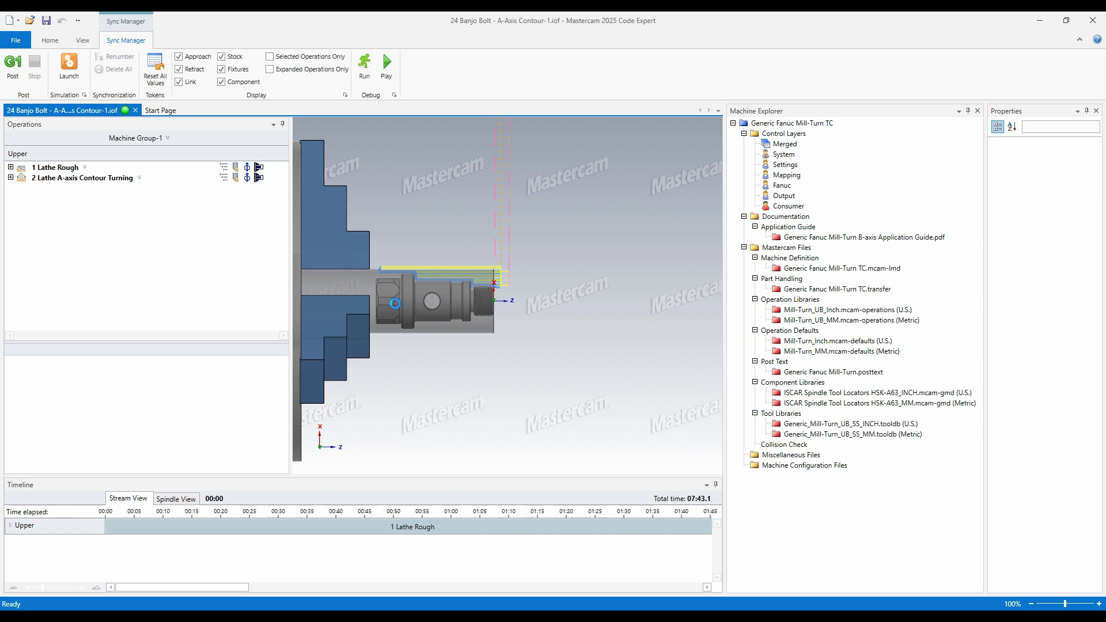
# Step: Launch the banjo bolt A-axis contour simulation and zoom-window onto the chuck and part
pyautogui.click(69, 70)
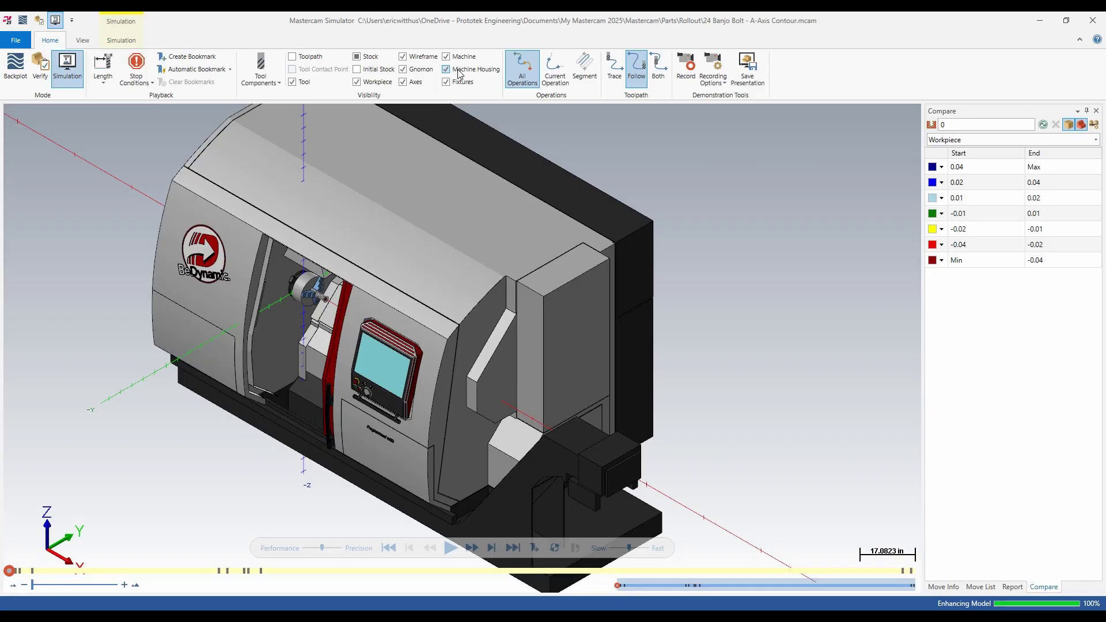
pyautogui.click(459, 72)
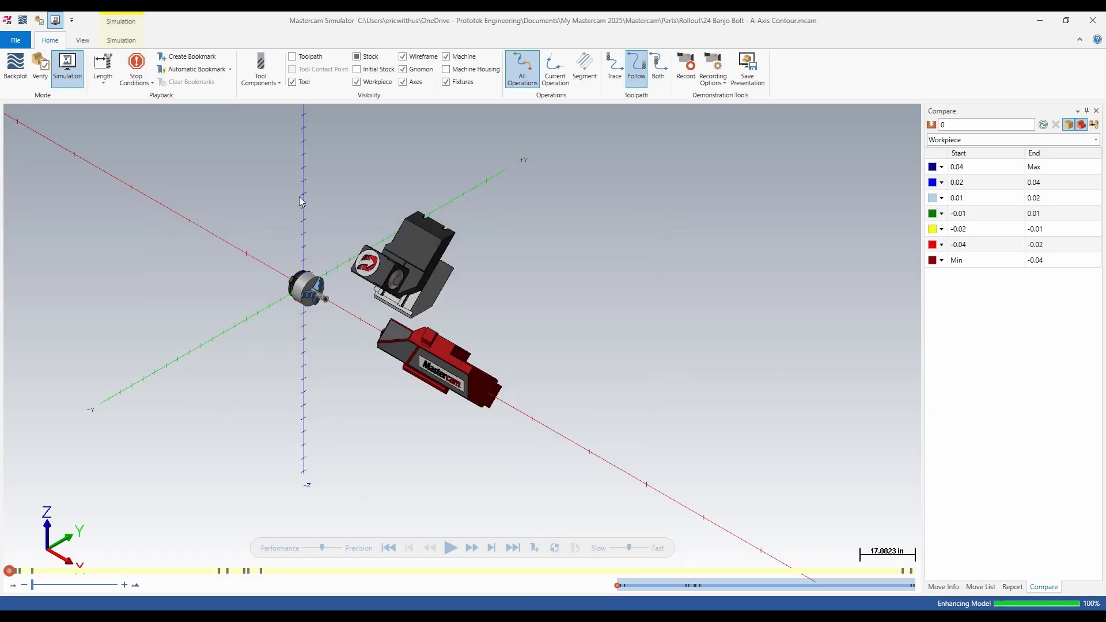
pyautogui.rightClick(226, 221)
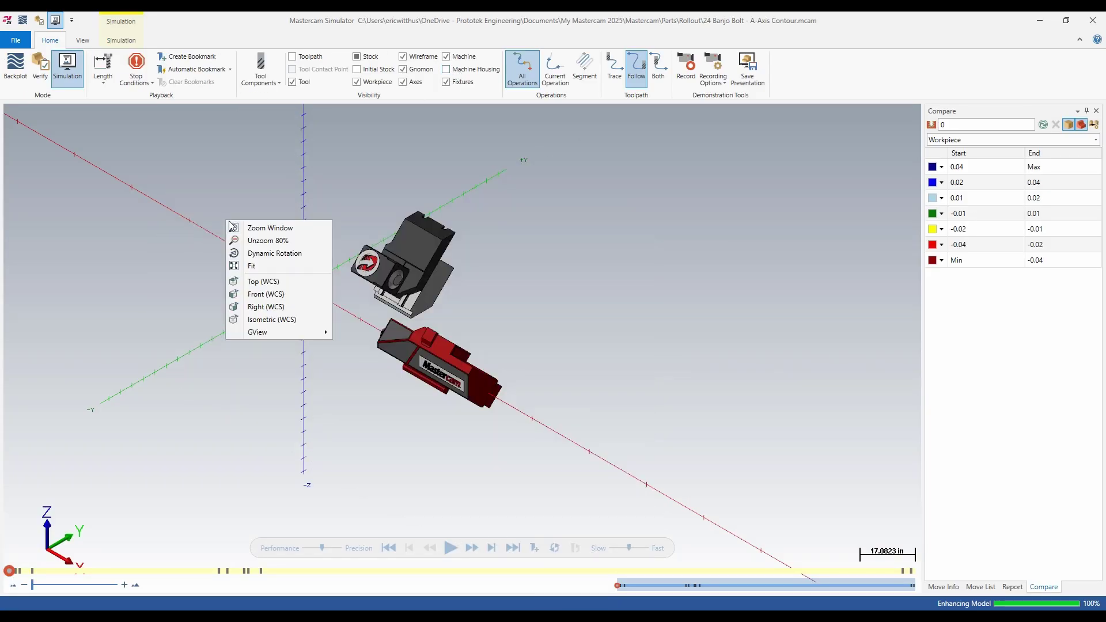
pyautogui.click(266, 228)
pyautogui.moveTo(274, 218); pyautogui.dragTo(384, 348)
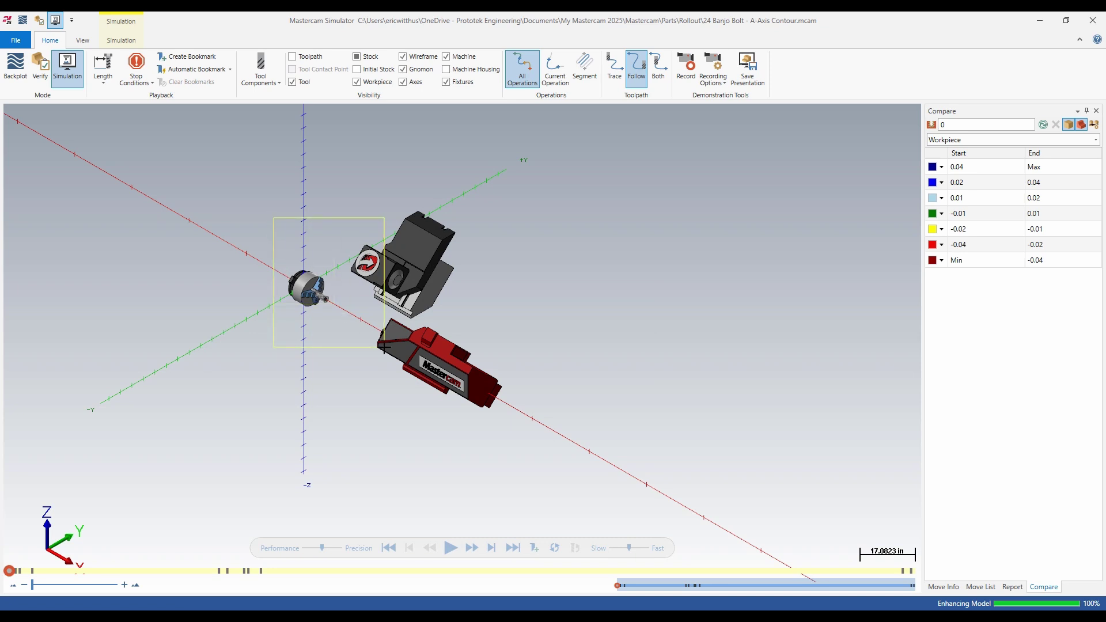
pyautogui.click(385, 348)
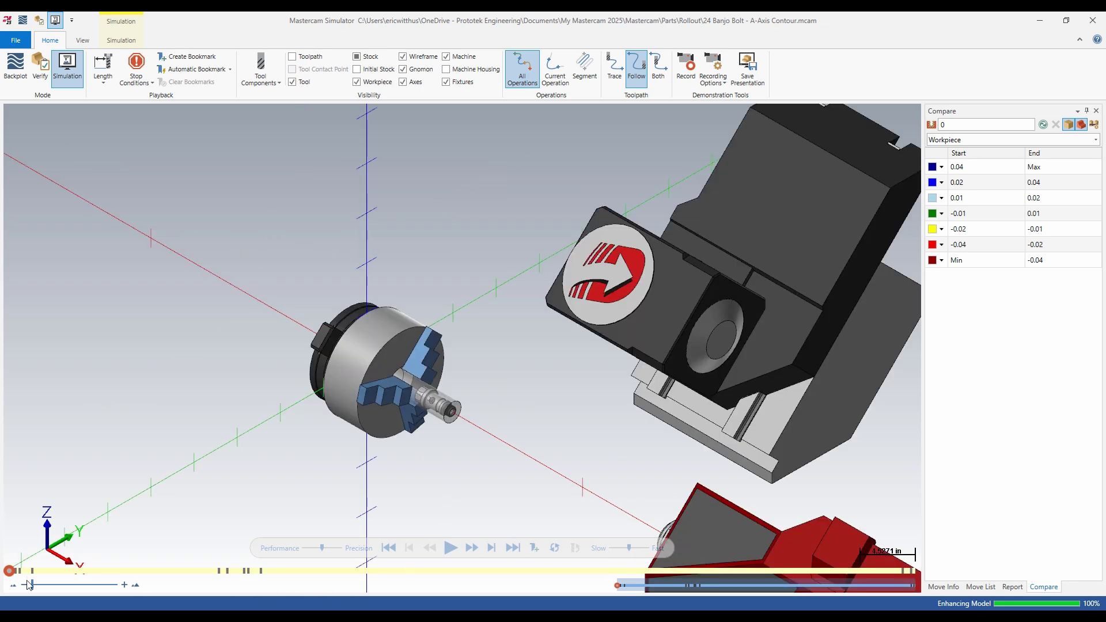
# Step: Advance the timeline to move 6, play the simulation and raise the speed toward Fast
pyautogui.moveTo(10, 571); pyautogui.dragTo(19, 571)
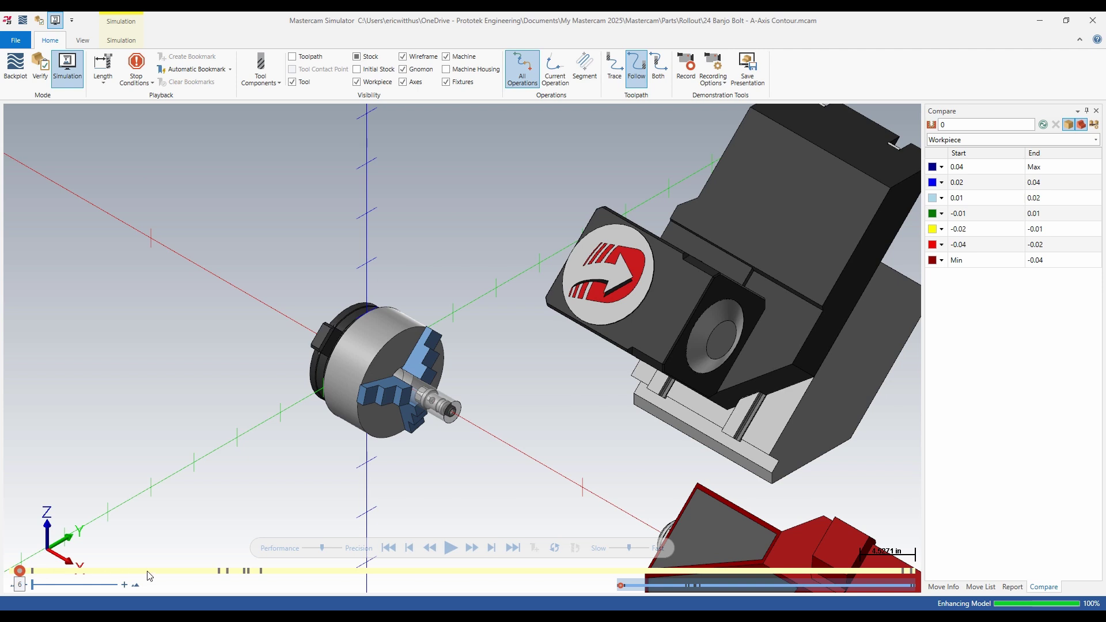
pyautogui.click(450, 548)
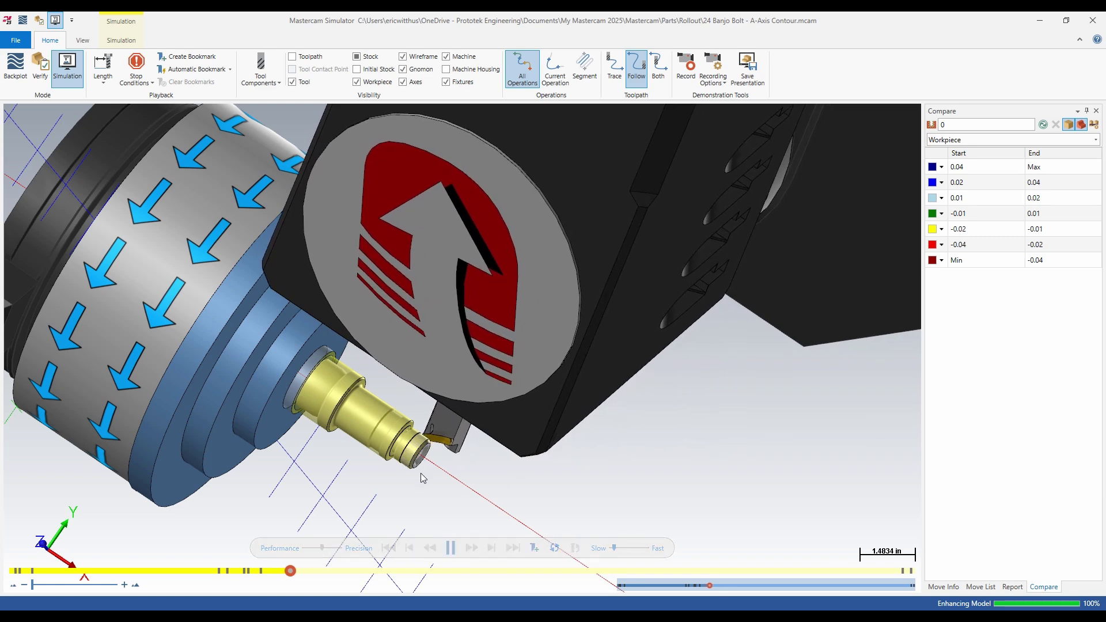
pyautogui.scroll(3, 417, 487)
pyautogui.scroll(-5, 419, 482)
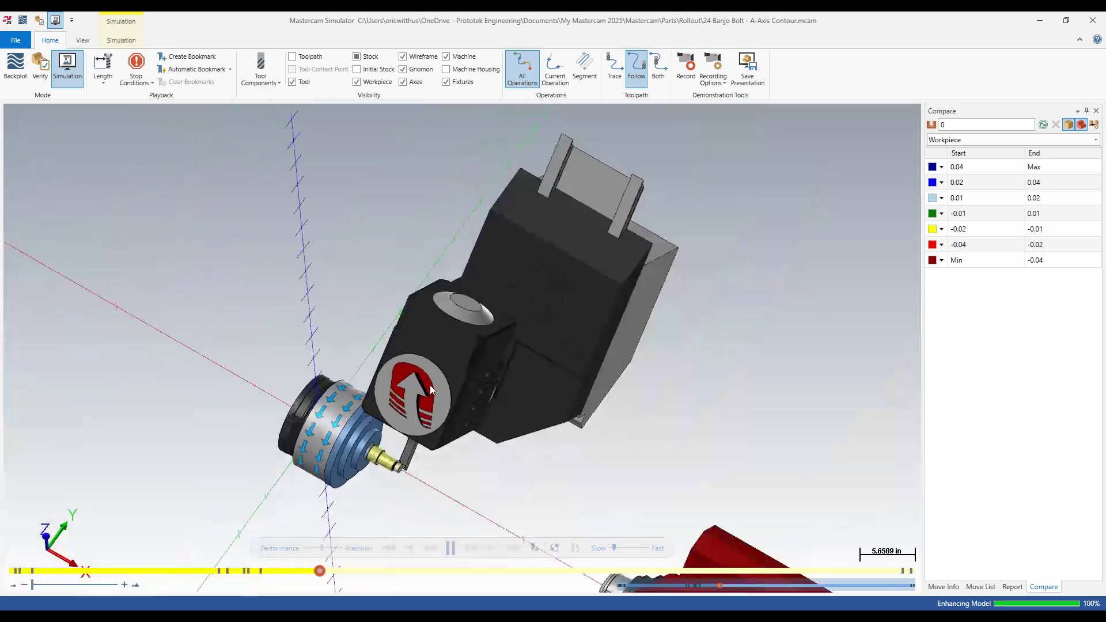
pyautogui.scroll(6, 381, 486)
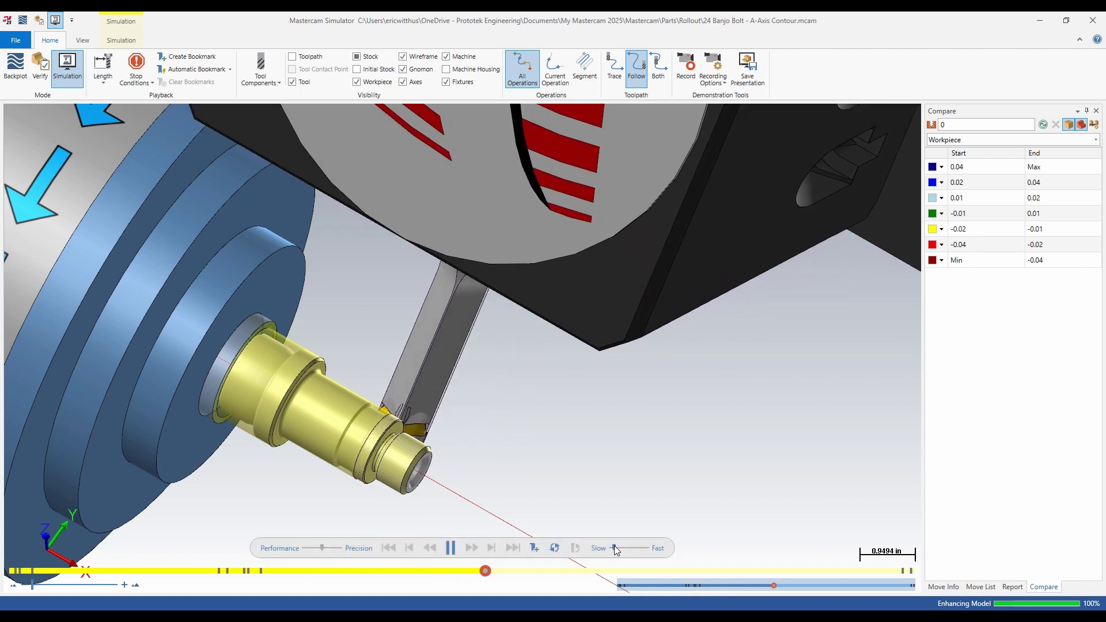
pyautogui.moveTo(615, 548); pyautogui.dragTo(621, 548)
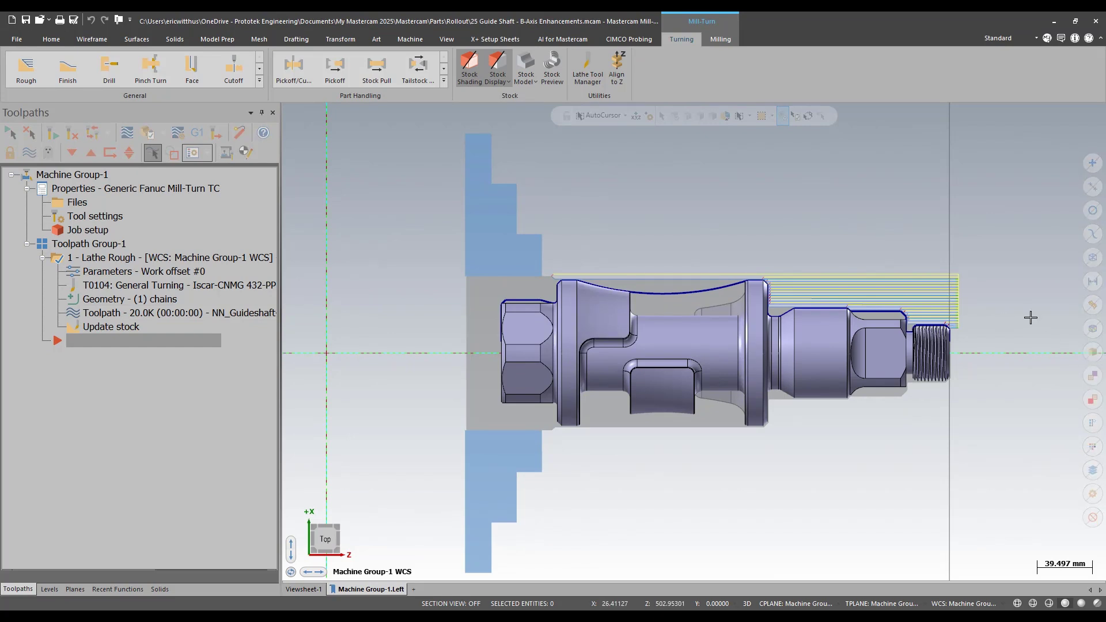
# Step: Create a B-axis Contour toolpath chained between the start and end of the shaft's curved profile
pyautogui.click(259, 81)
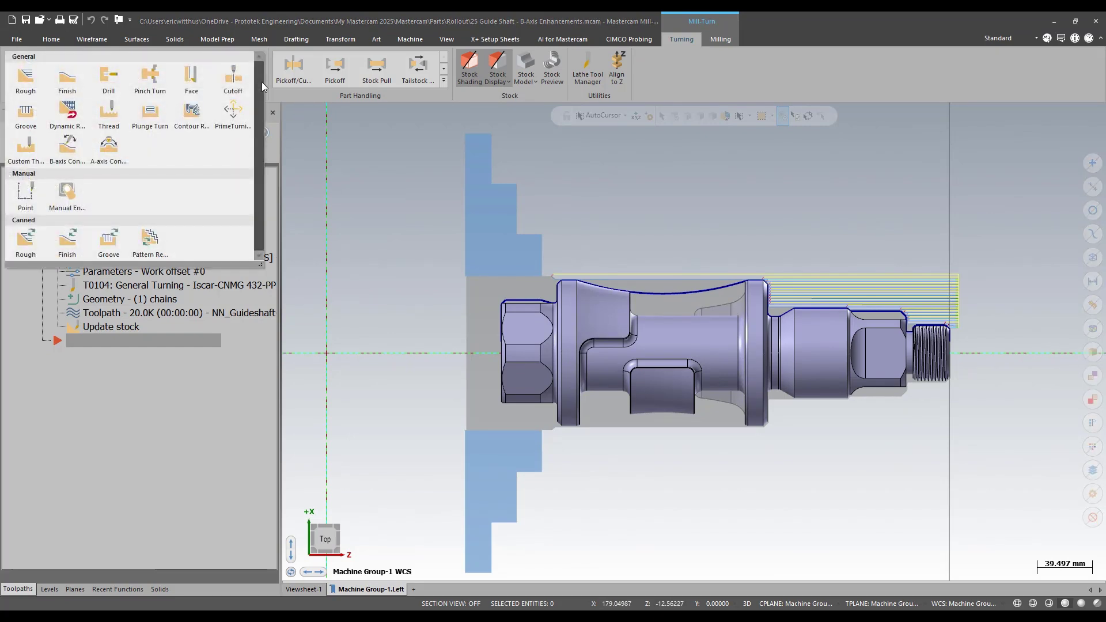
pyautogui.click(68, 145)
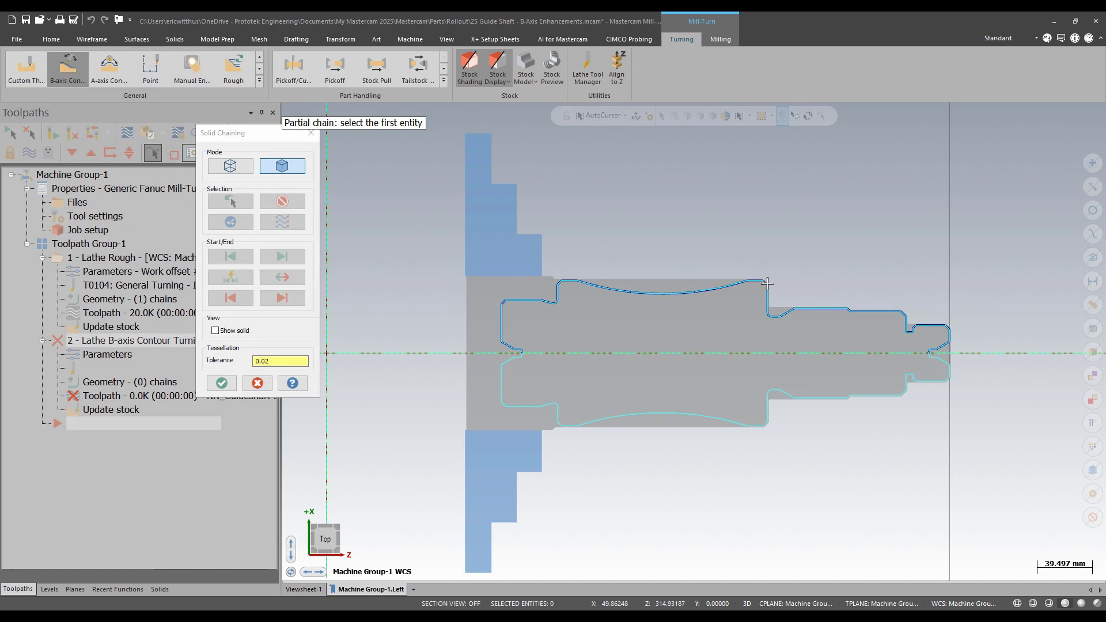
pyautogui.click(768, 283)
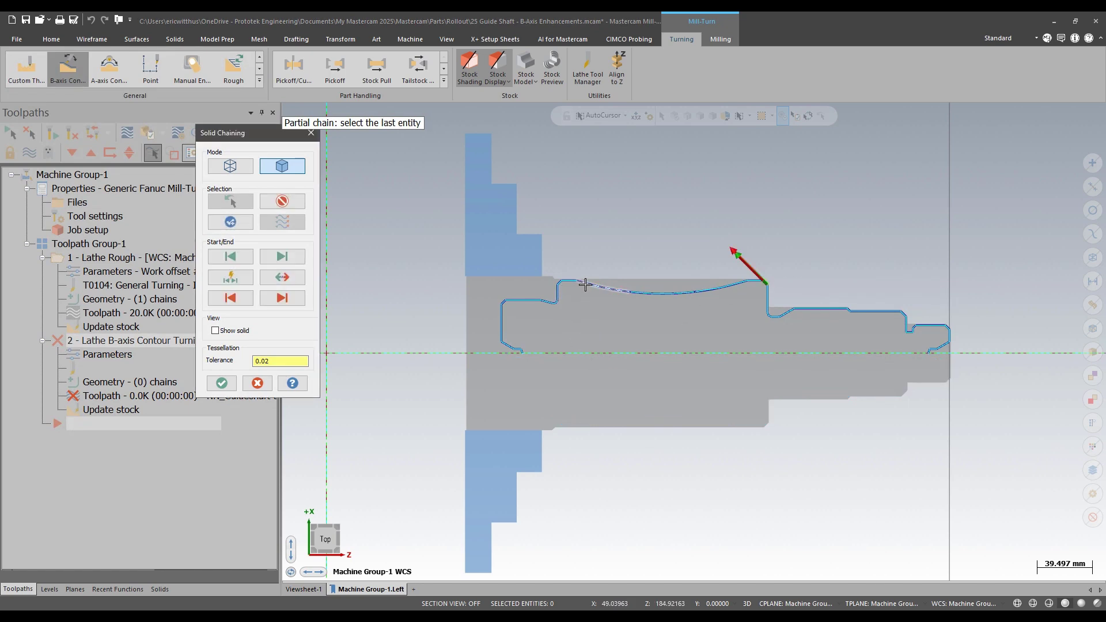
pyautogui.click(585, 285)
pyautogui.click(221, 383)
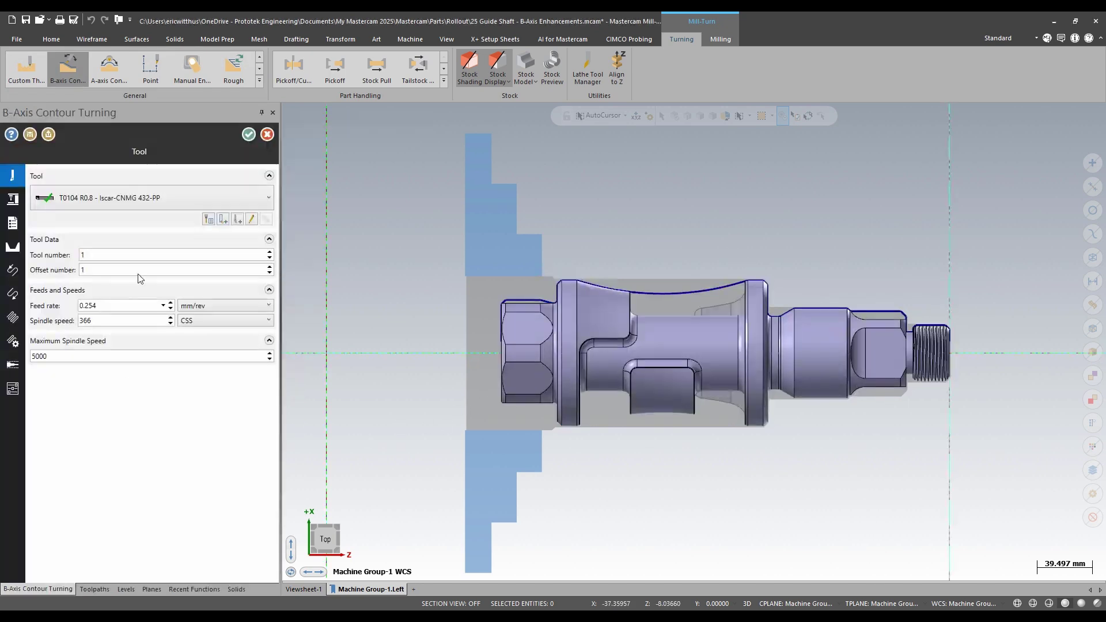
# Step: Assign T0266 R0.198 3D Lathe Tool-4 and generate the toolpath
pyautogui.click(158, 200)
pyautogui.click(154, 237)
pyautogui.click(248, 135)
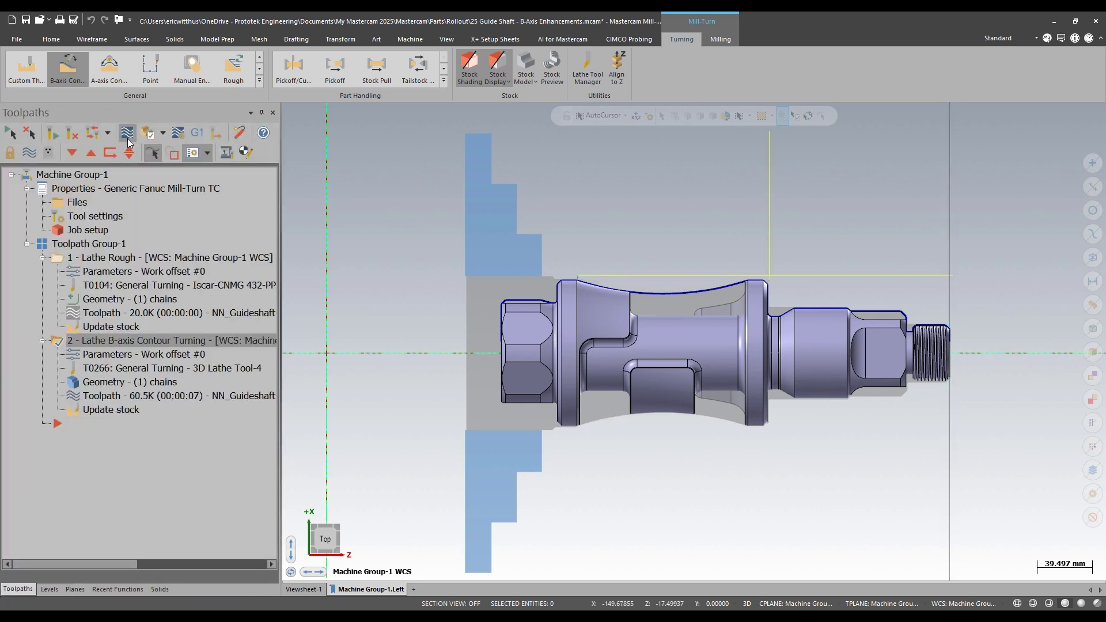
pyautogui.click(127, 137)
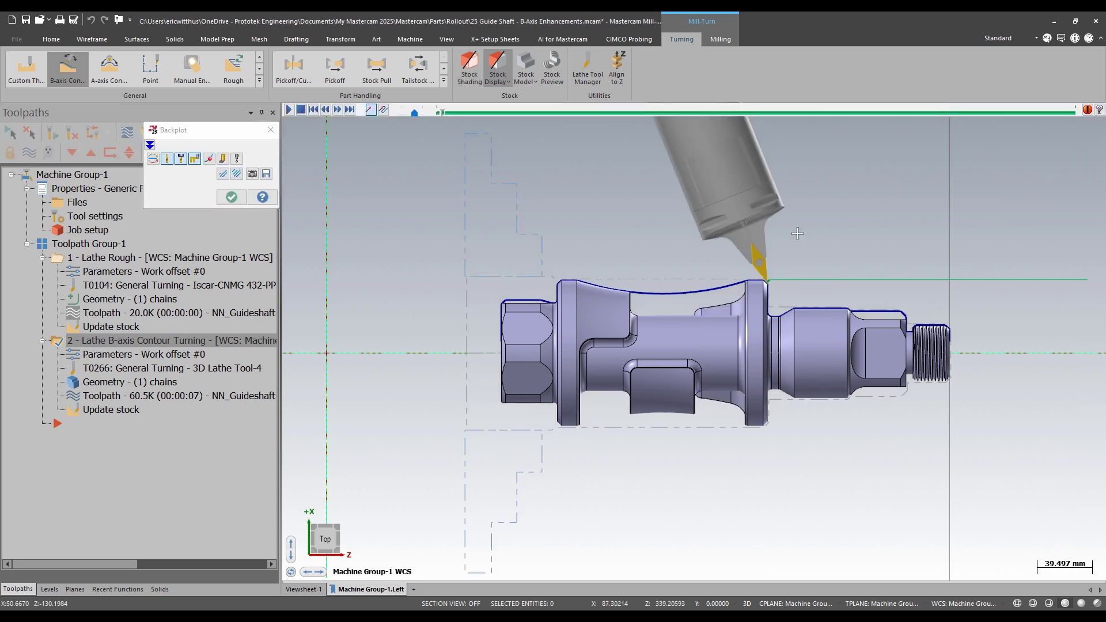
pyautogui.scroll(6, 770, 257)
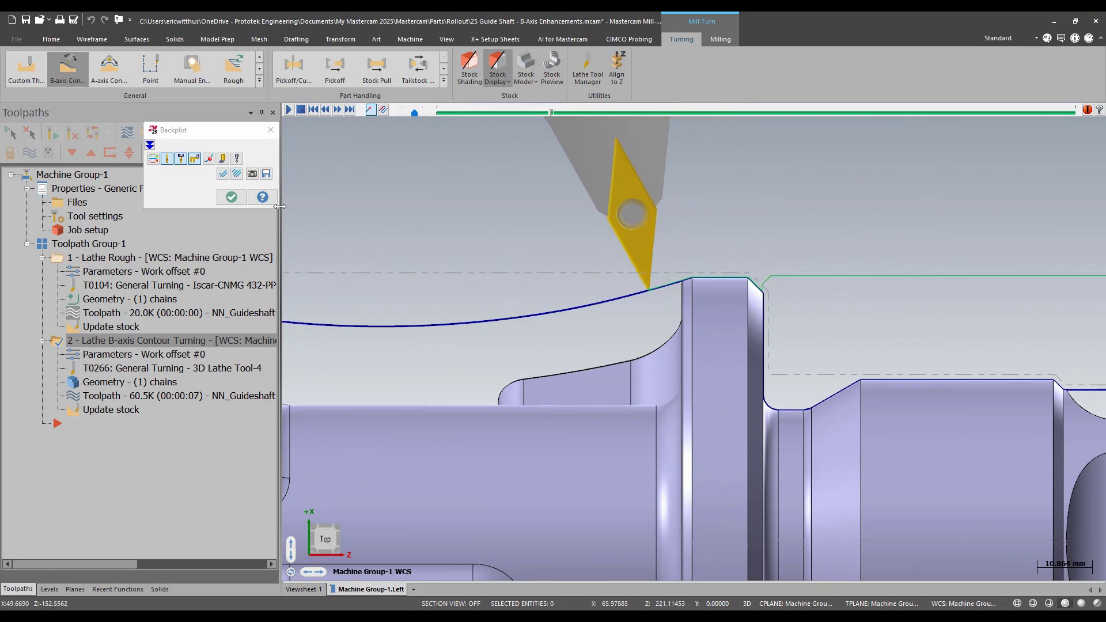
pyautogui.click(231, 197)
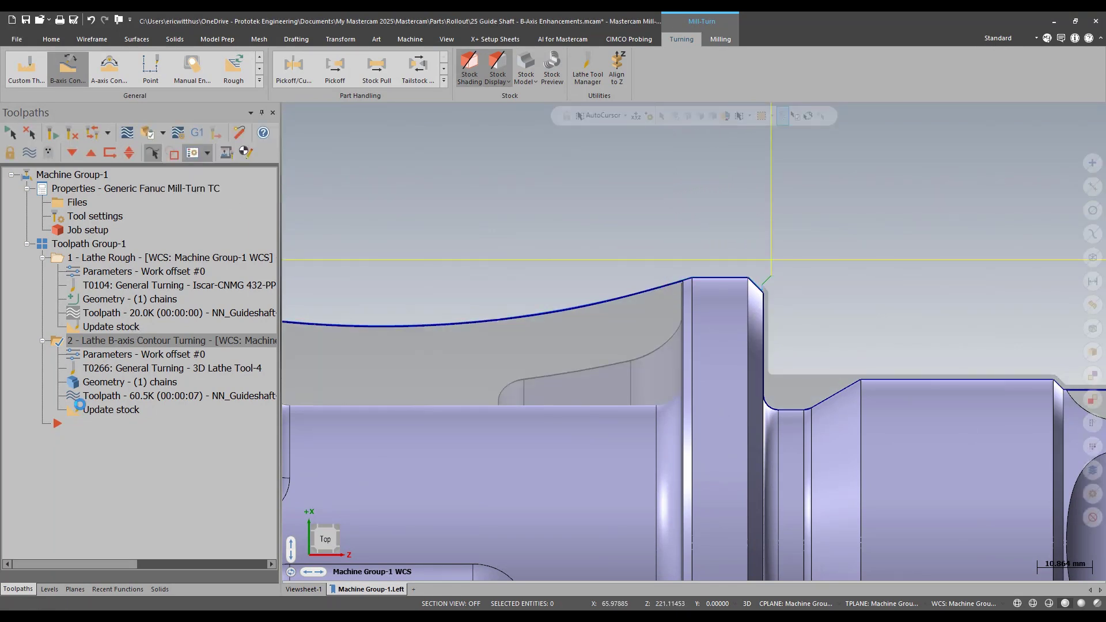
# Step: Enable Tool Angle Control in Basic Motion Control with a 60 trailing-edge angle
pyautogui.click(107, 354)
pyautogui.click(9, 318)
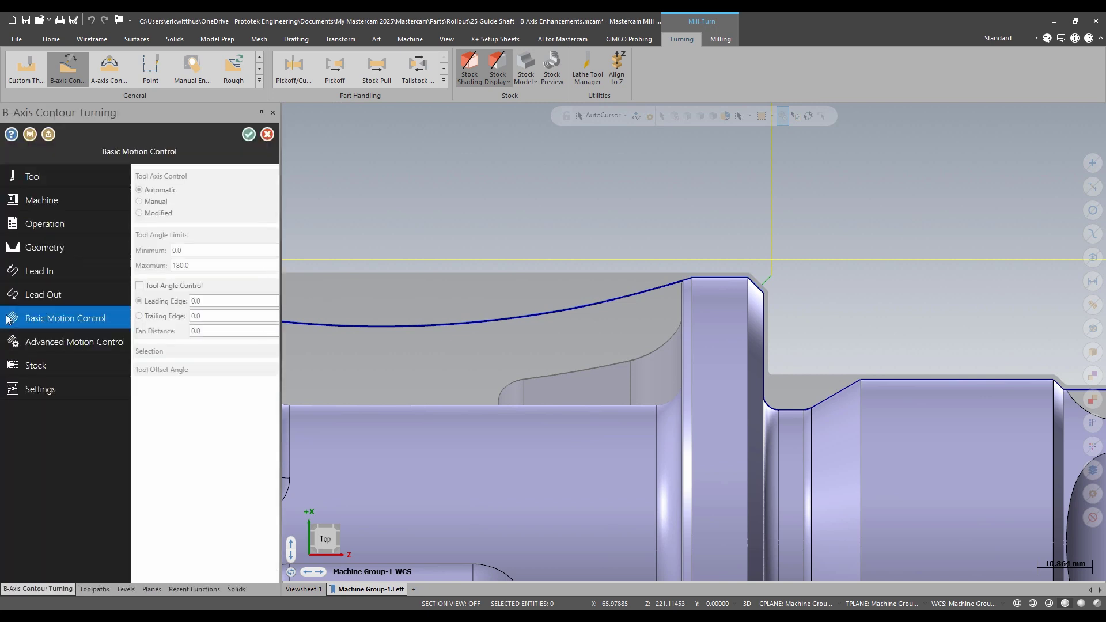
pyautogui.click(80, 286)
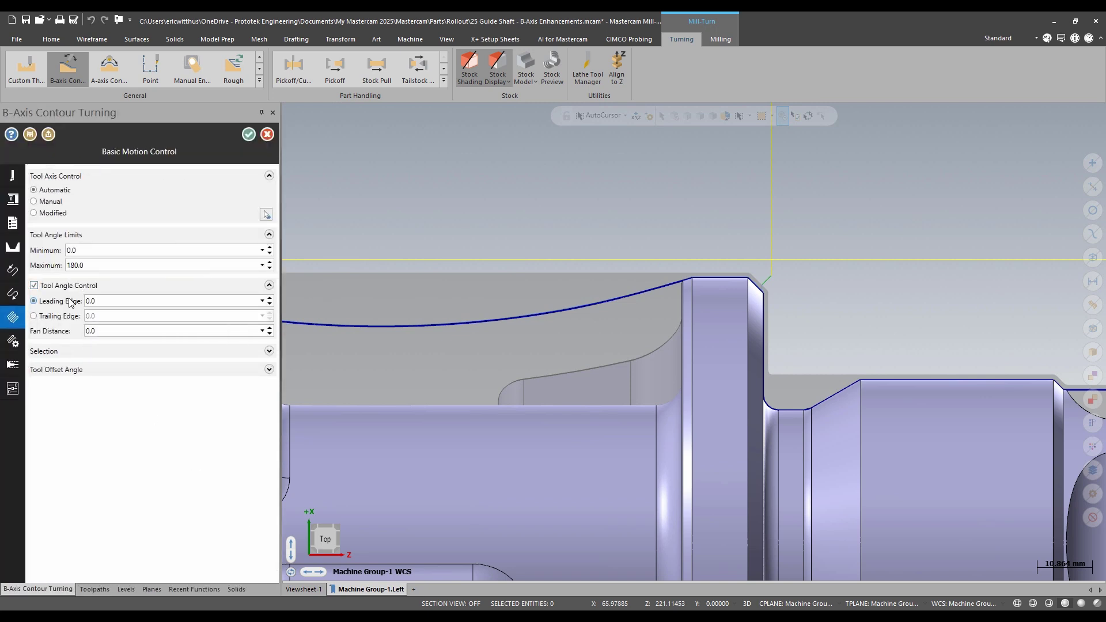
pyautogui.moveTo(71, 303)
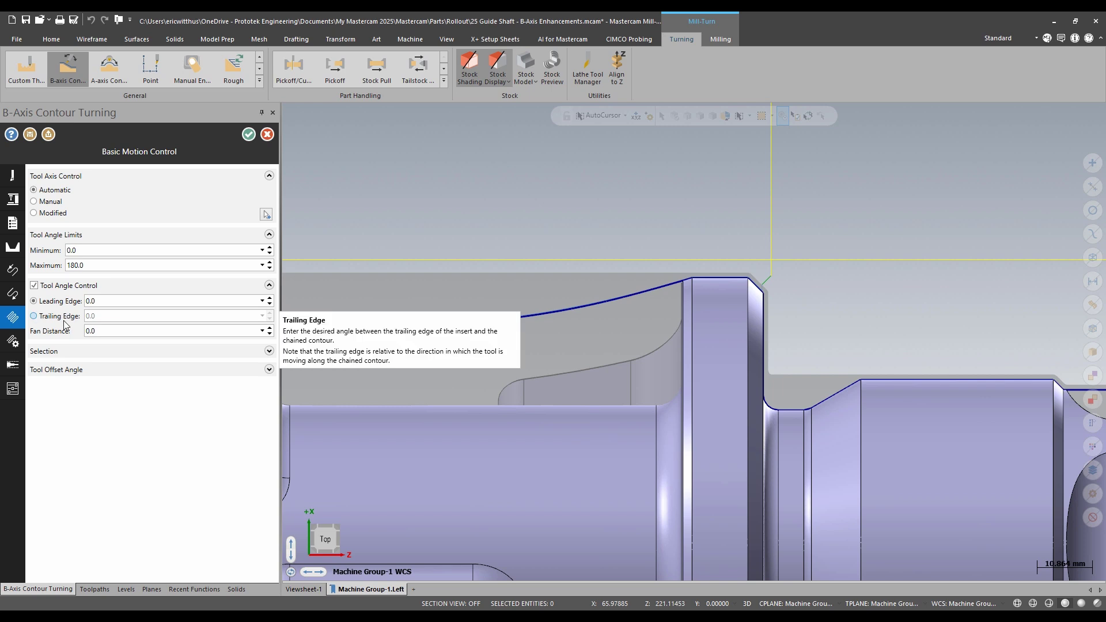
pyautogui.click(81, 317)
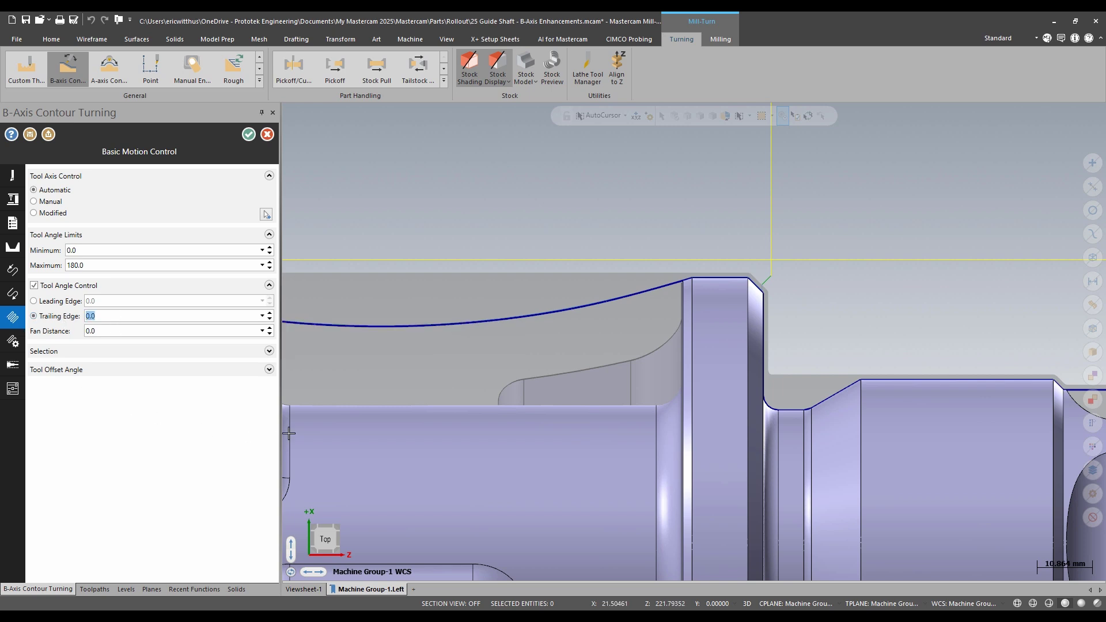
pyautogui.write('60')
# Step: Set Fan Distance to .25, regenerate the B-axis contour toolpath and backplot it
pyautogui.click(89, 331)
pyautogui.moveTo(99, 330)
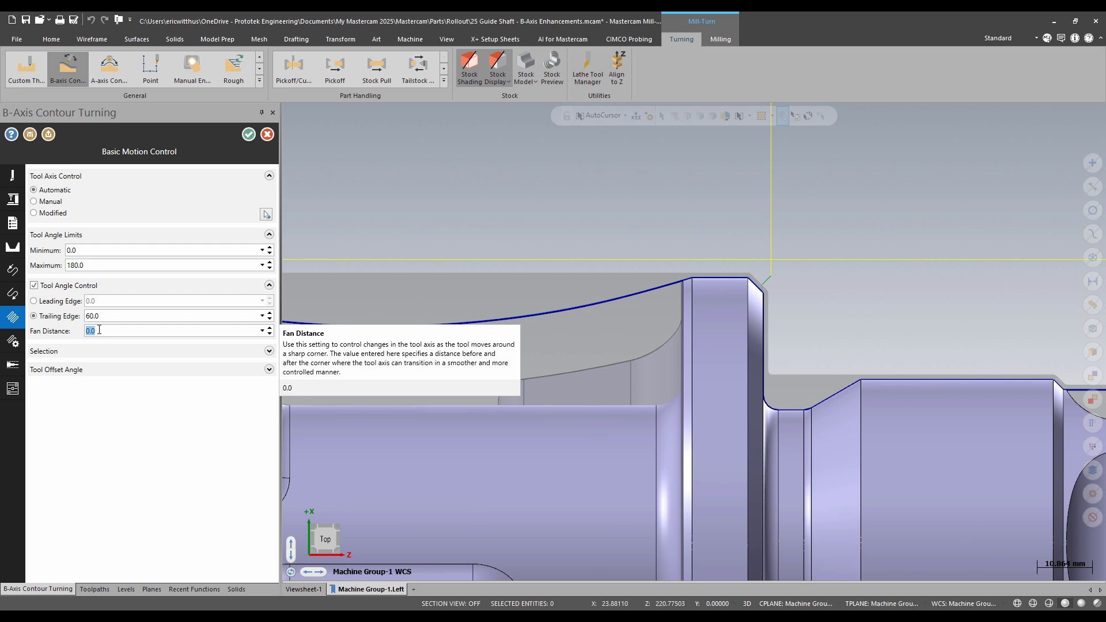
pyautogui.write('.25')
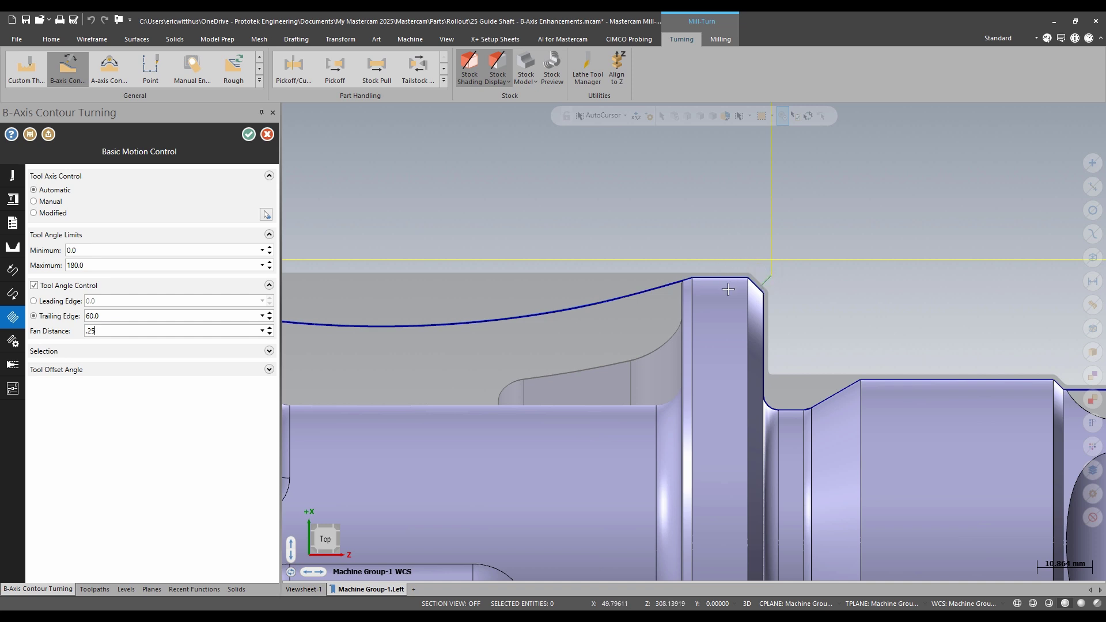
pyautogui.click(249, 135)
pyautogui.click(128, 134)
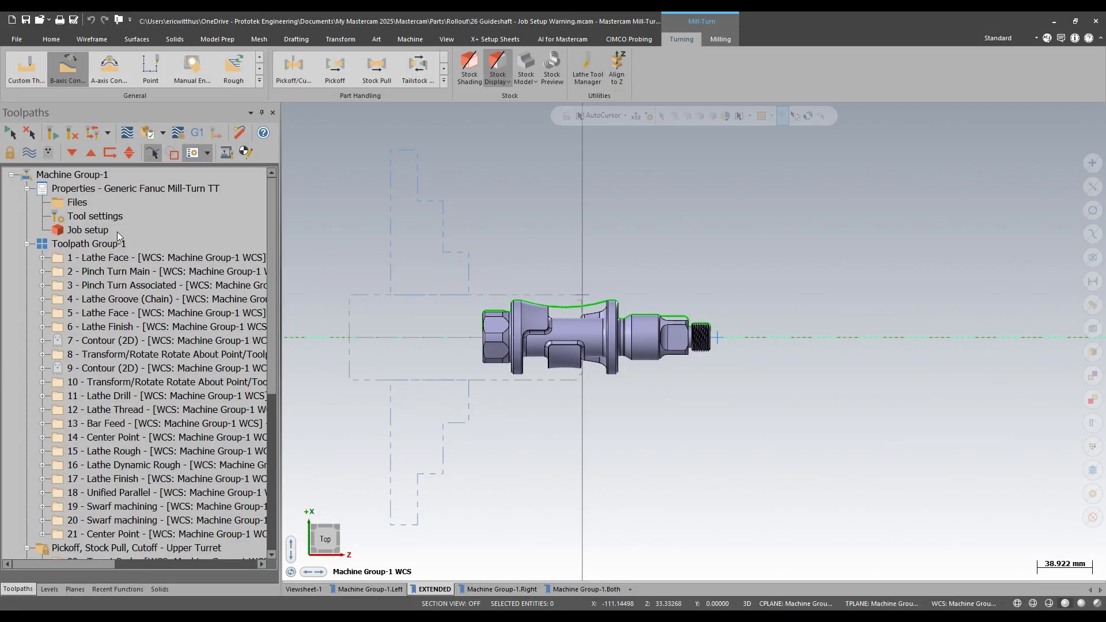
# Step: In Job Setup, change the Right Spindle pickoff distance from chuck face to -3.8
pyautogui.click(92, 230)
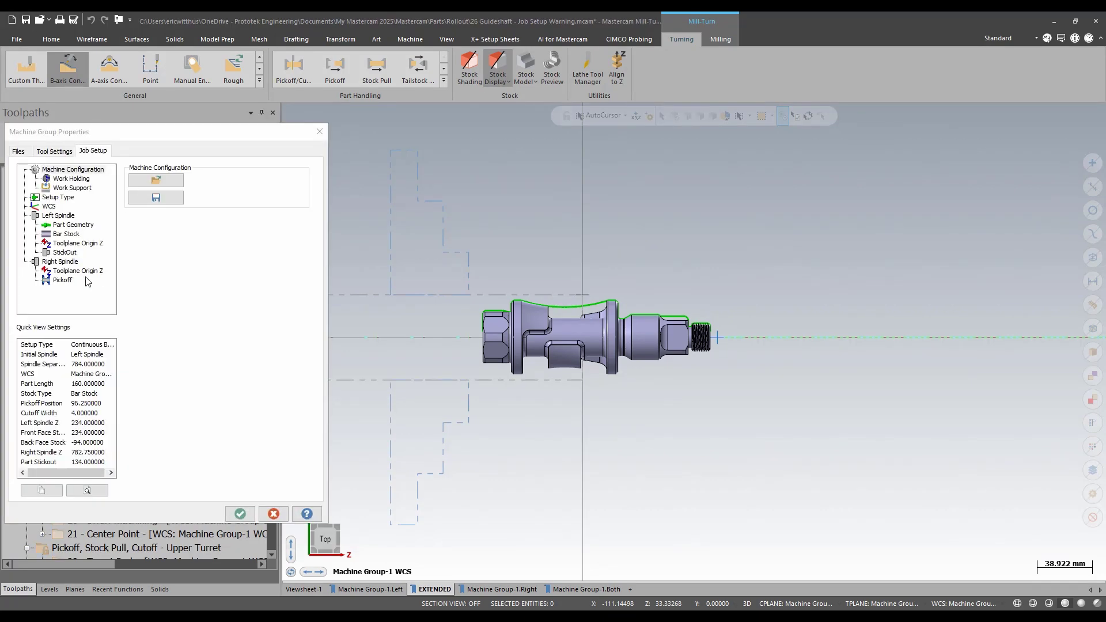
pyautogui.click(61, 283)
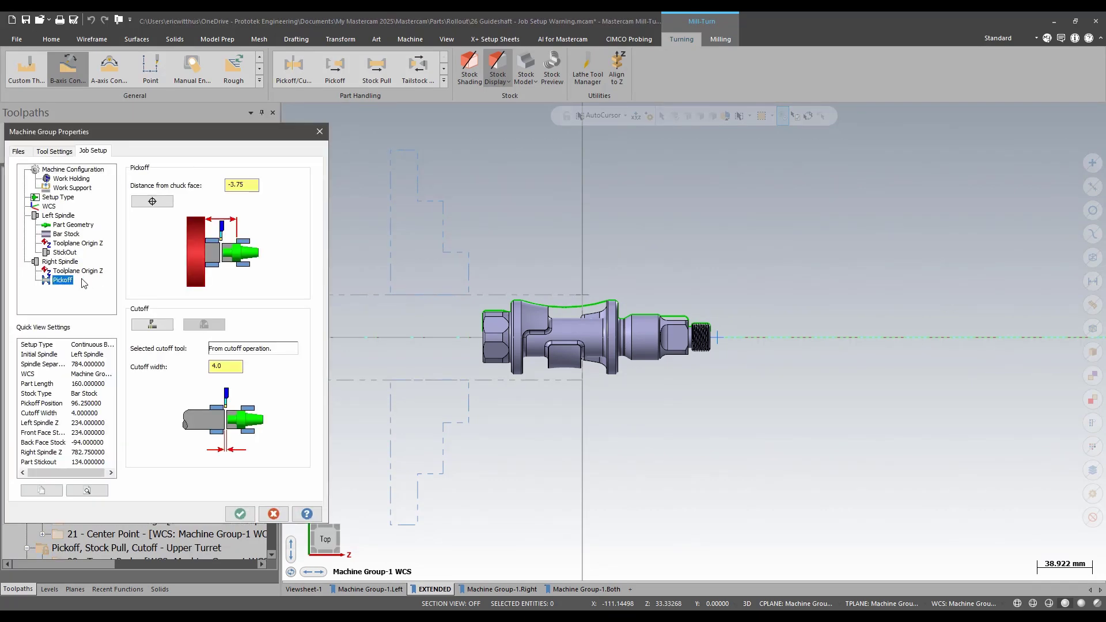
pyautogui.doubleClick(237, 185)
pyautogui.write('8')
pyautogui.click(241, 514)
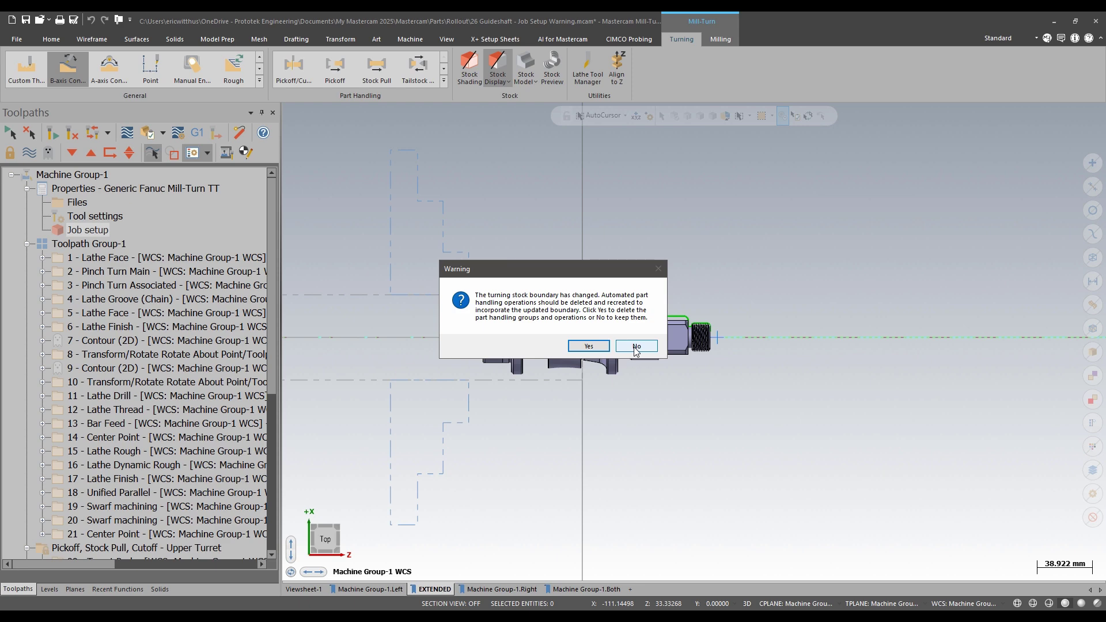
# Step: Answer Yes to the stock-boundary warning to recreate the part-handling operations
pyautogui.click(588, 346)
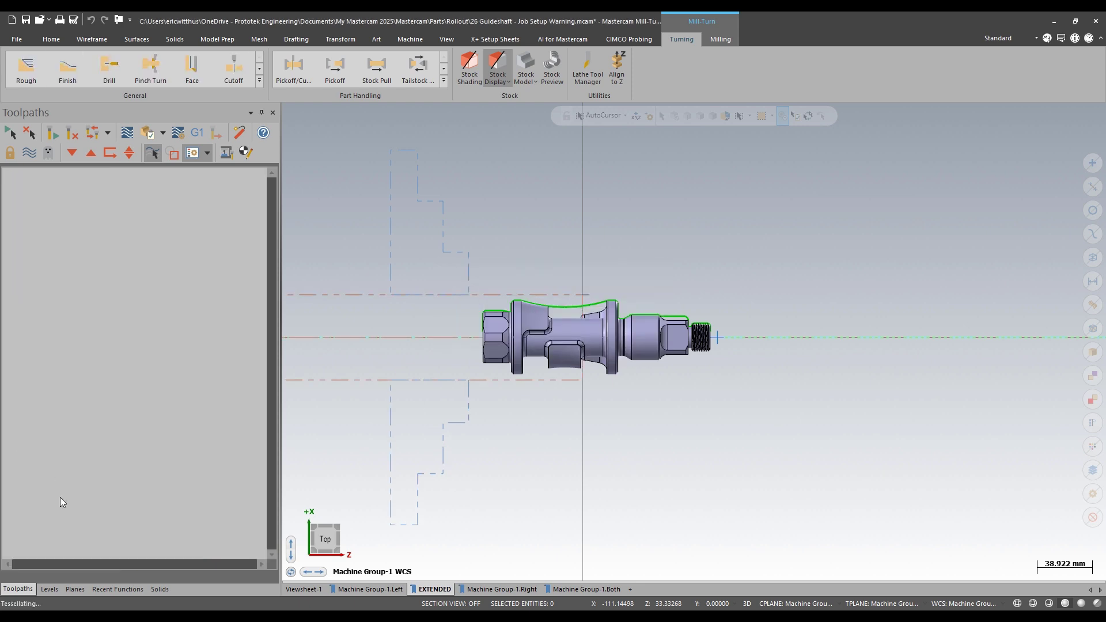